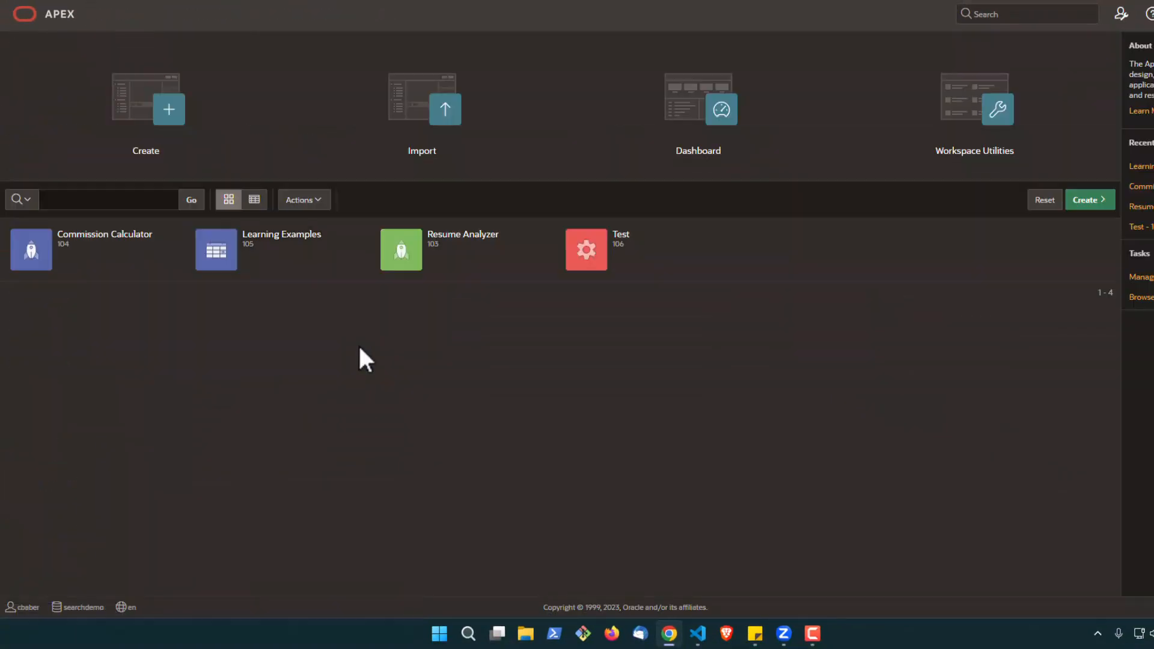
Open the Learning Examples application and start creating a new page of the Form type
click(260, 239)
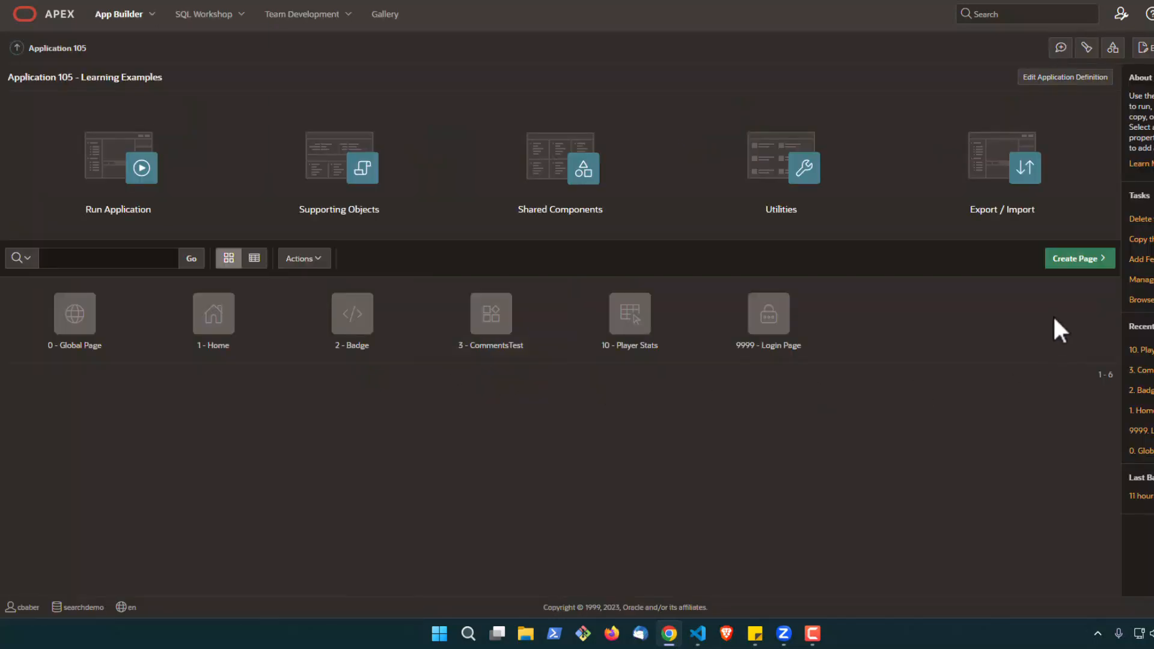
click(1070, 260)
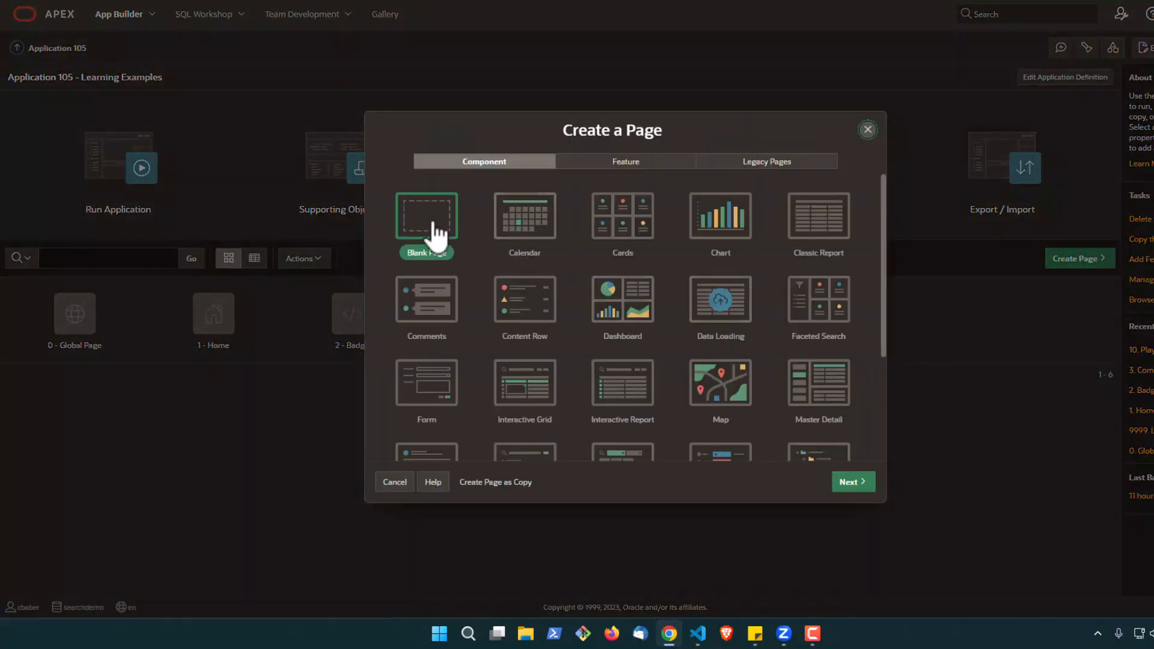
click(430, 388)
click(853, 482)
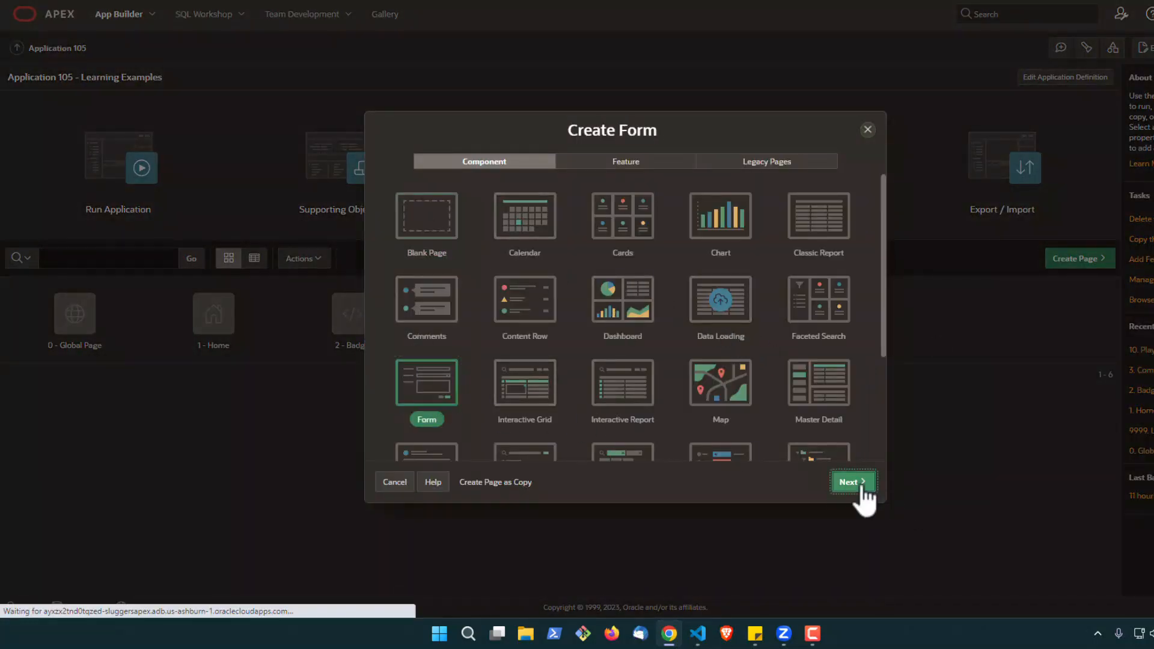
Create the form page with the name Comment Entry, using the local COMMENTS table as its data source
click(566, 230)
text(Comment Entry)
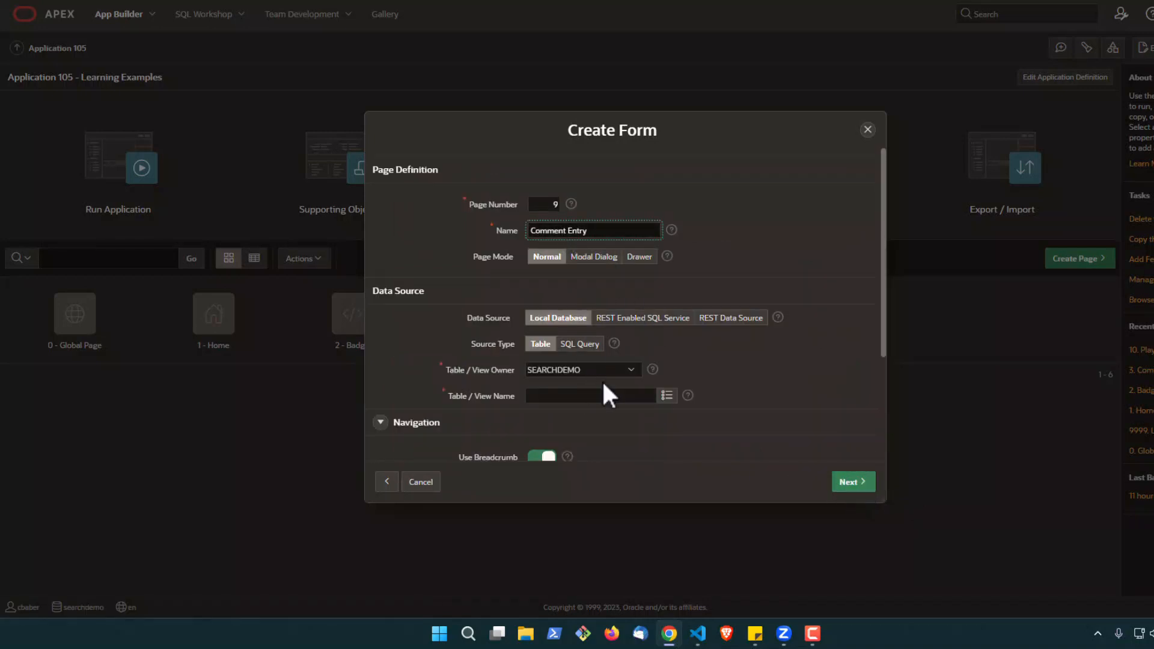
scroll(712, 383, down, 3)
click(667, 265)
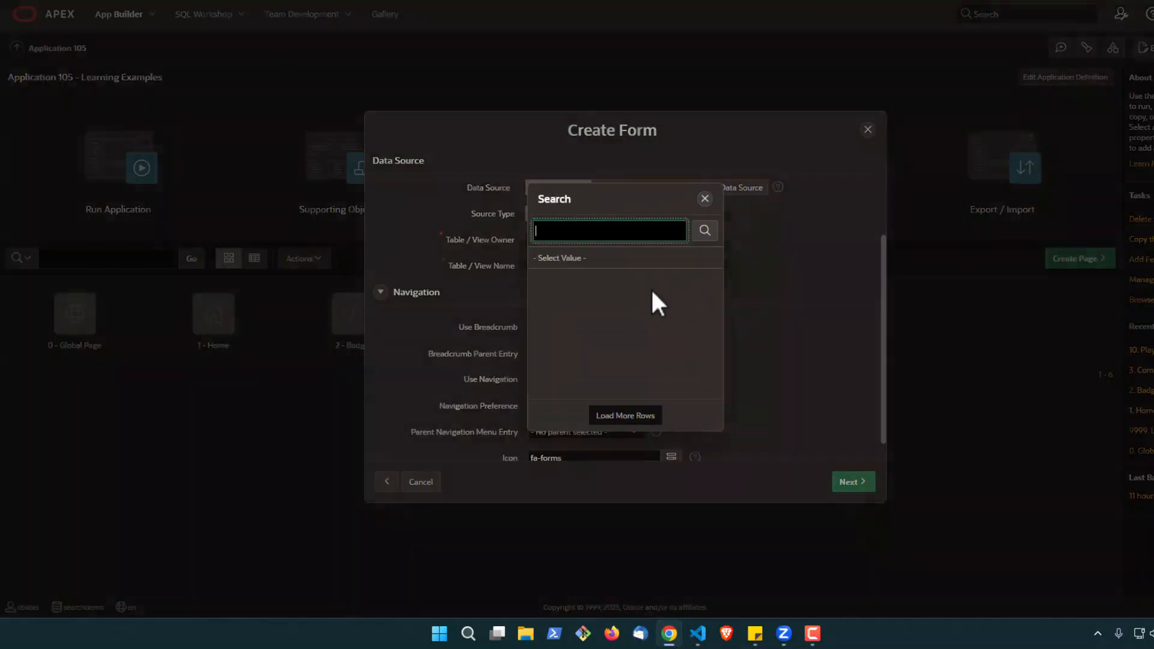
click(593, 339)
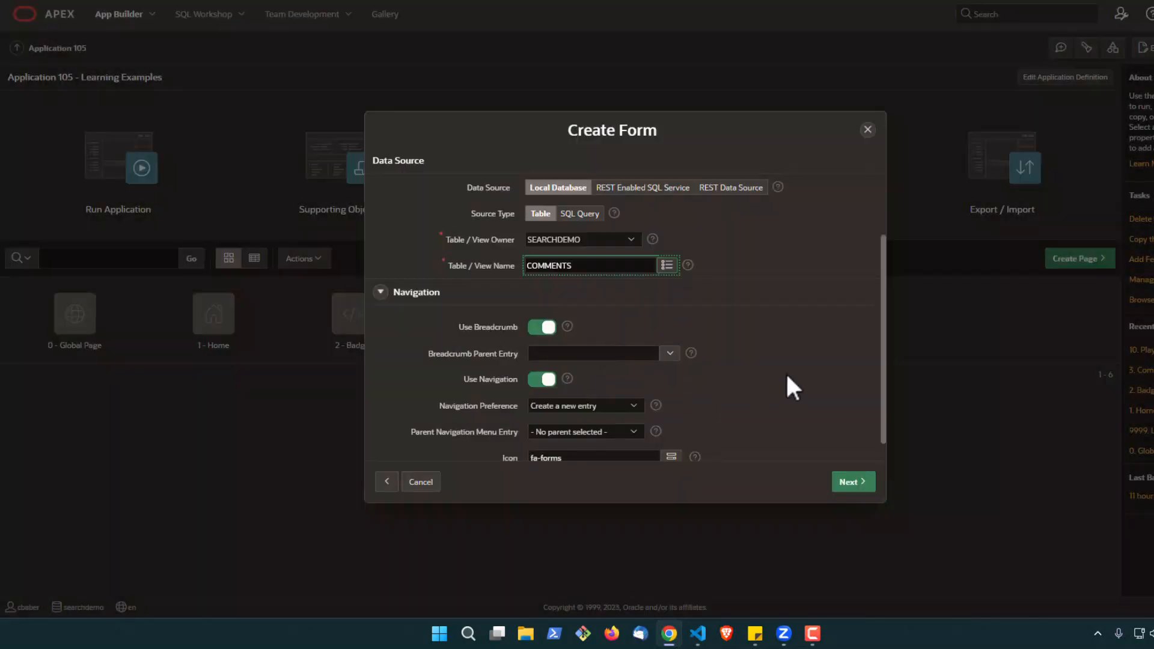
click(842, 486)
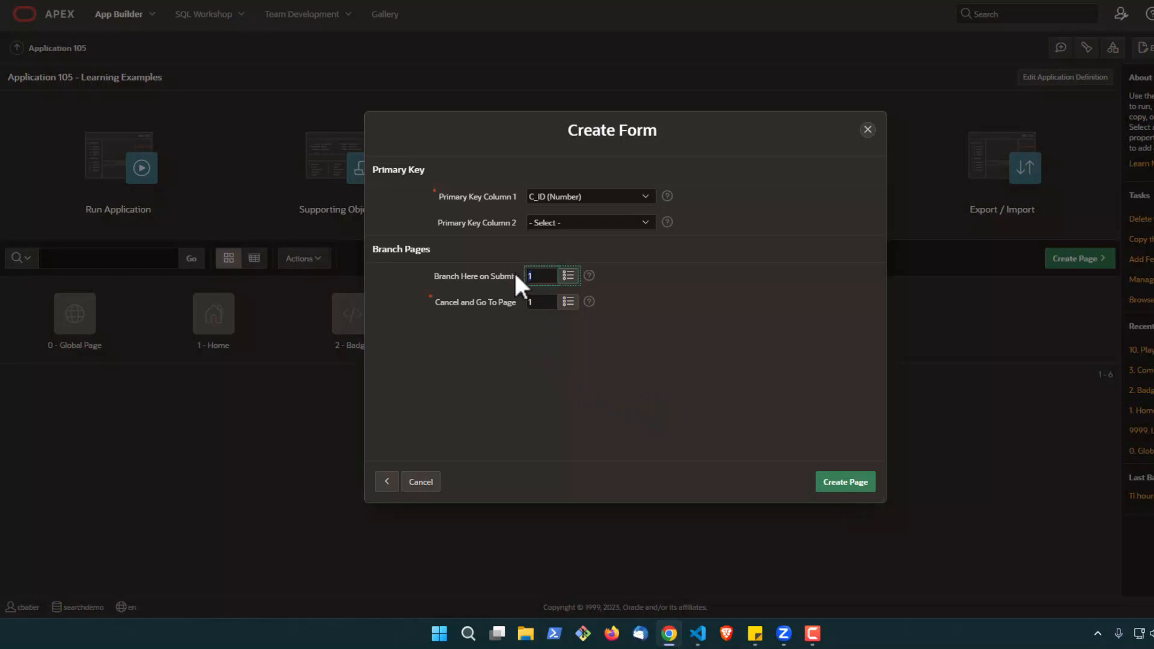
click(832, 491)
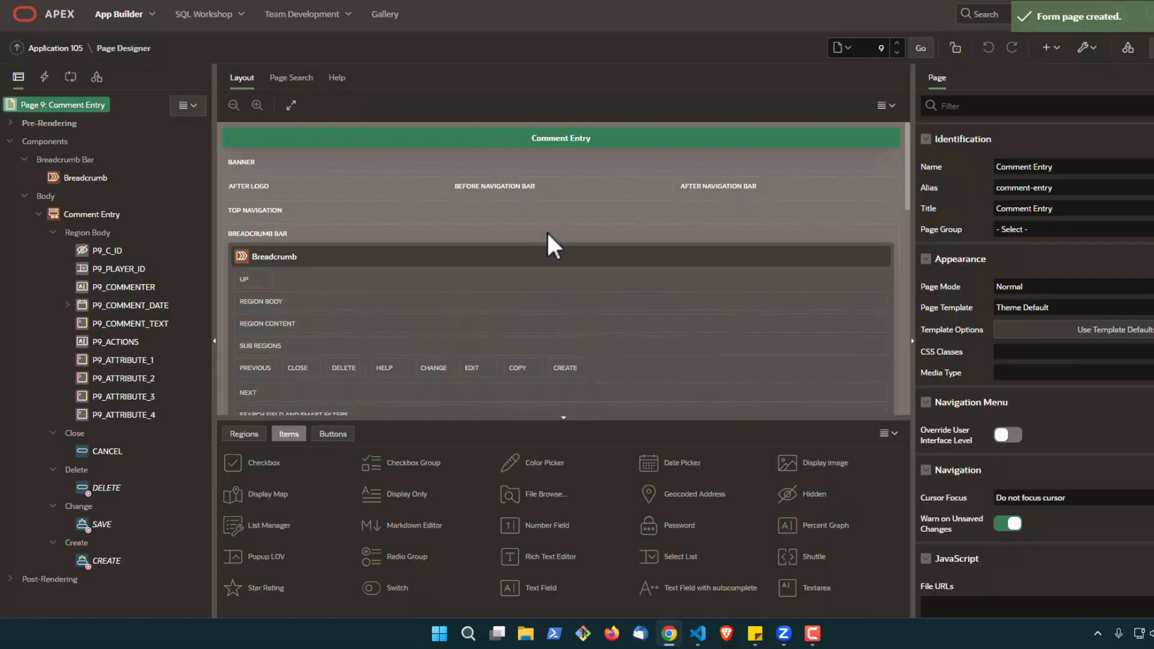
Turn off Start New Row for P9_ATTRIBUTE_2, P9_ATTRIBUTE_3 and P9_ATTRIBUTE_4 so they share a row with P9_ATTRIBUTE_1
scroll(547, 232, down, 8)
scroll(549, 236, down, 2)
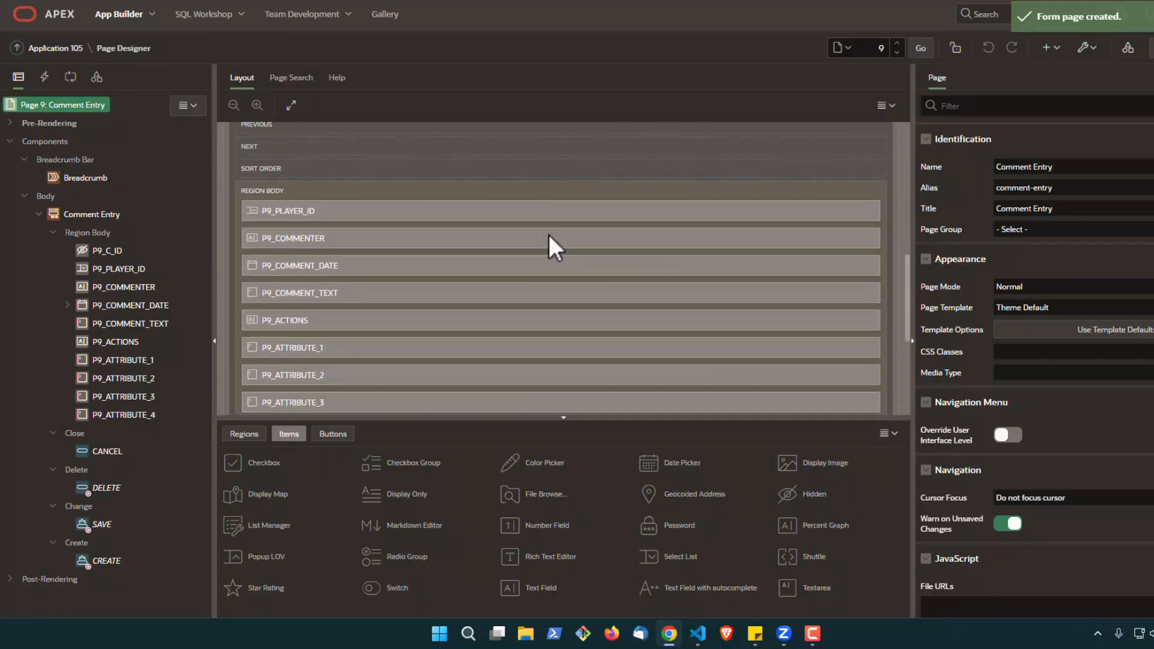
scroll(547, 232, down, 2)
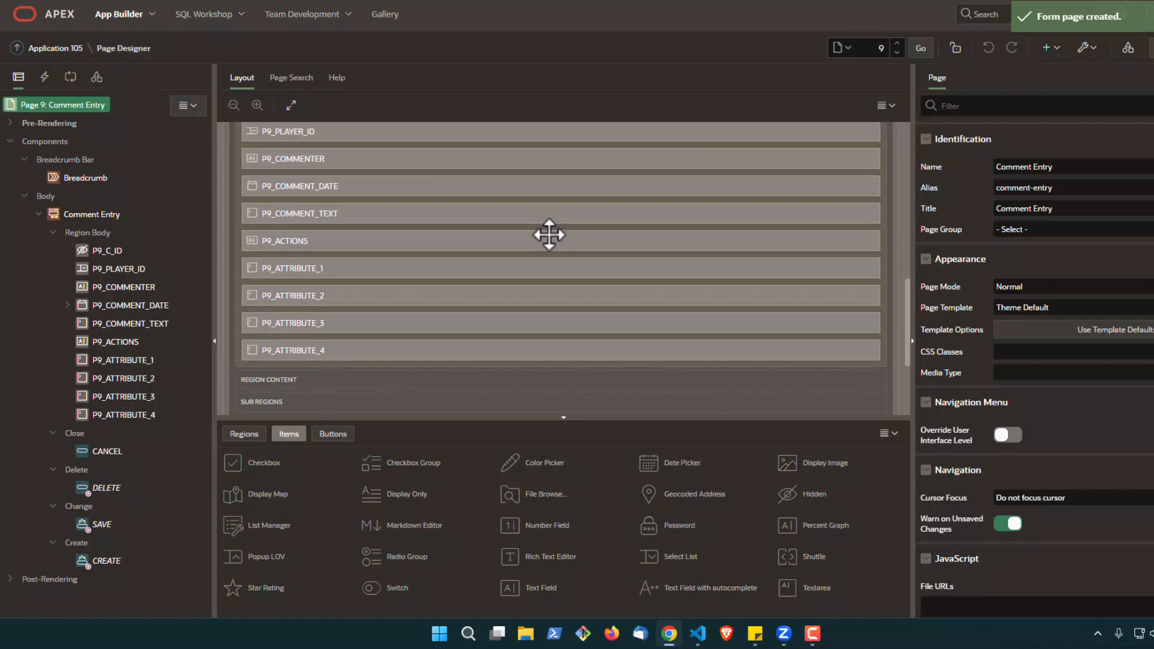
click(439, 295)
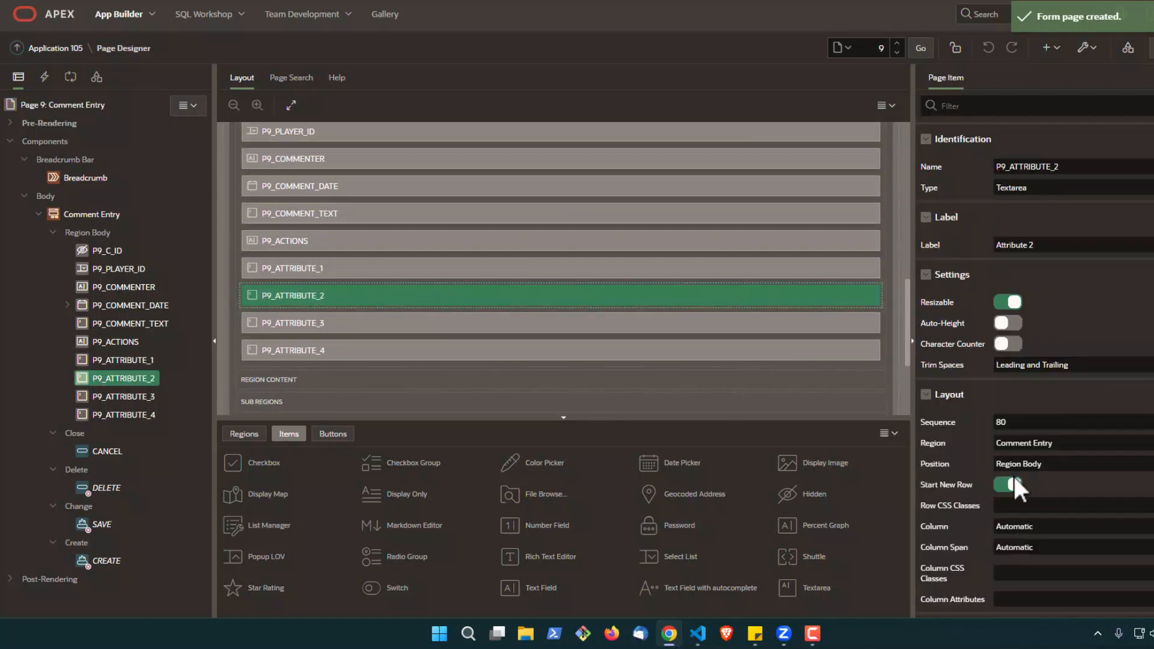
click(1011, 485)
click(439, 295)
click(1011, 485)
click(439, 296)
click(1012, 485)
Turn off Start New Row for P9_PLAYER_ID, P9_COMMENTER and P9_COMMENT_DATE to place them on one row
scroll(670, 364, up, 2)
click(535, 263)
click(1006, 464)
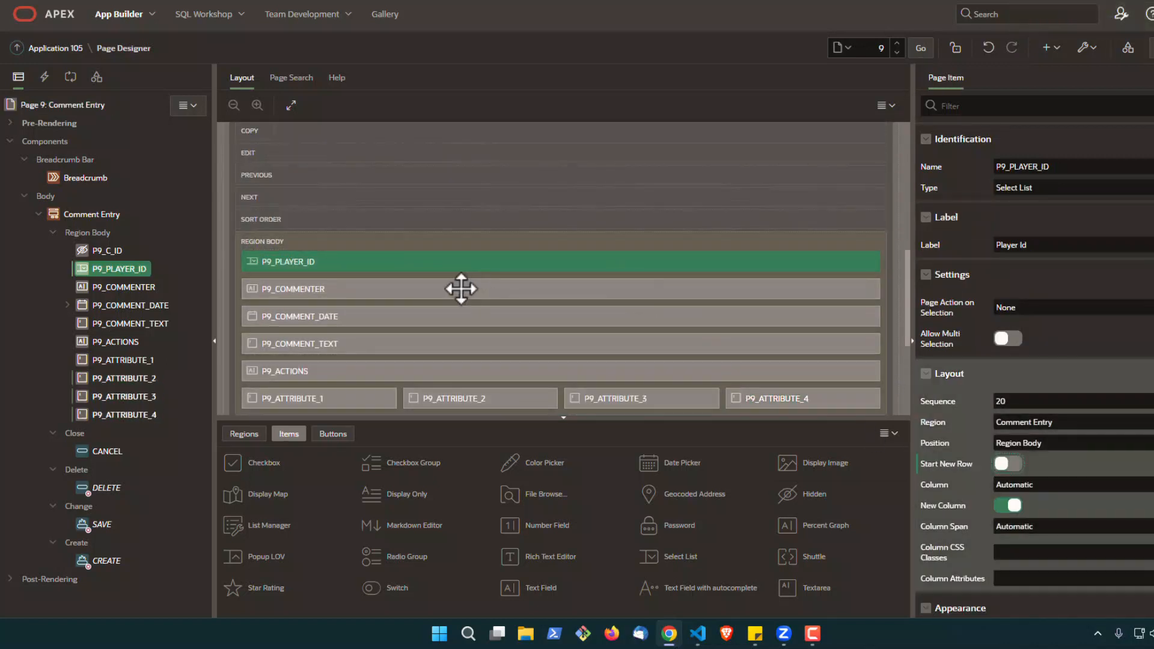
click(461, 288)
click(1006, 515)
click(520, 289)
click(933, 525)
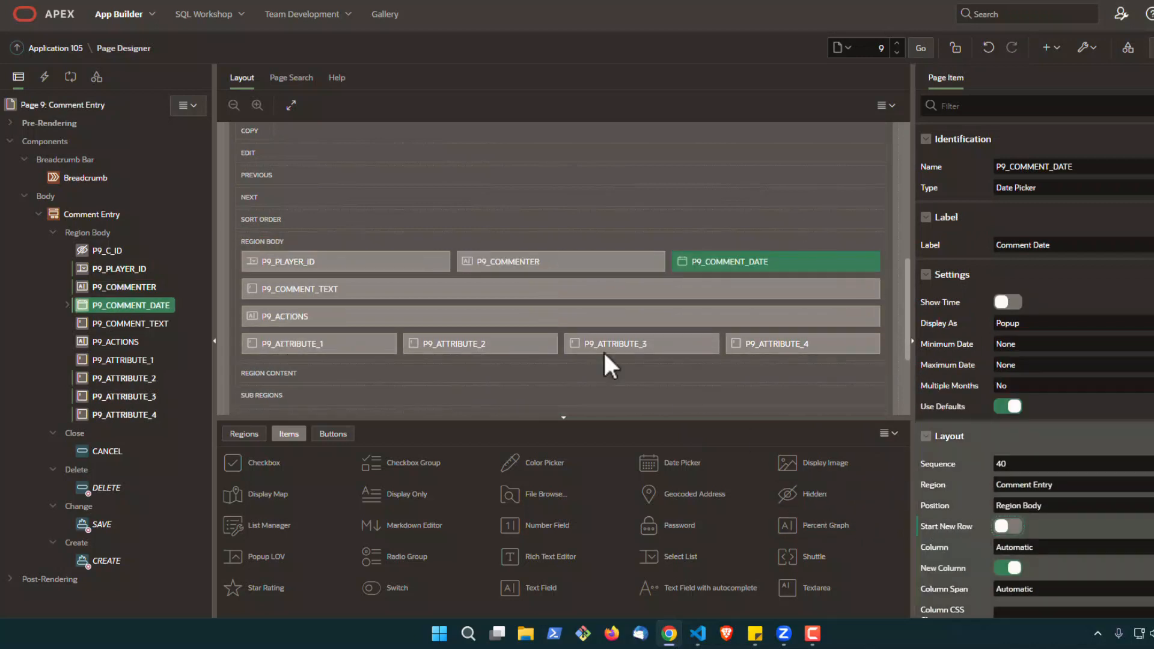
Change the item type of P9_COMMENTER to Hidden
click(529, 261)
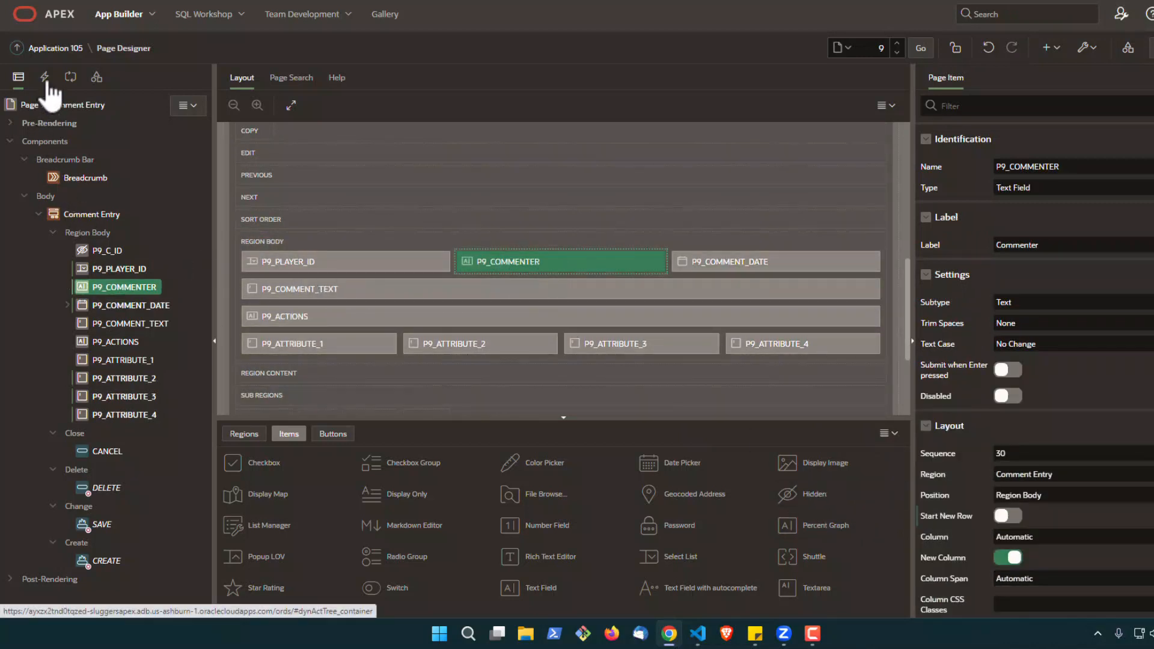
click(1059, 187)
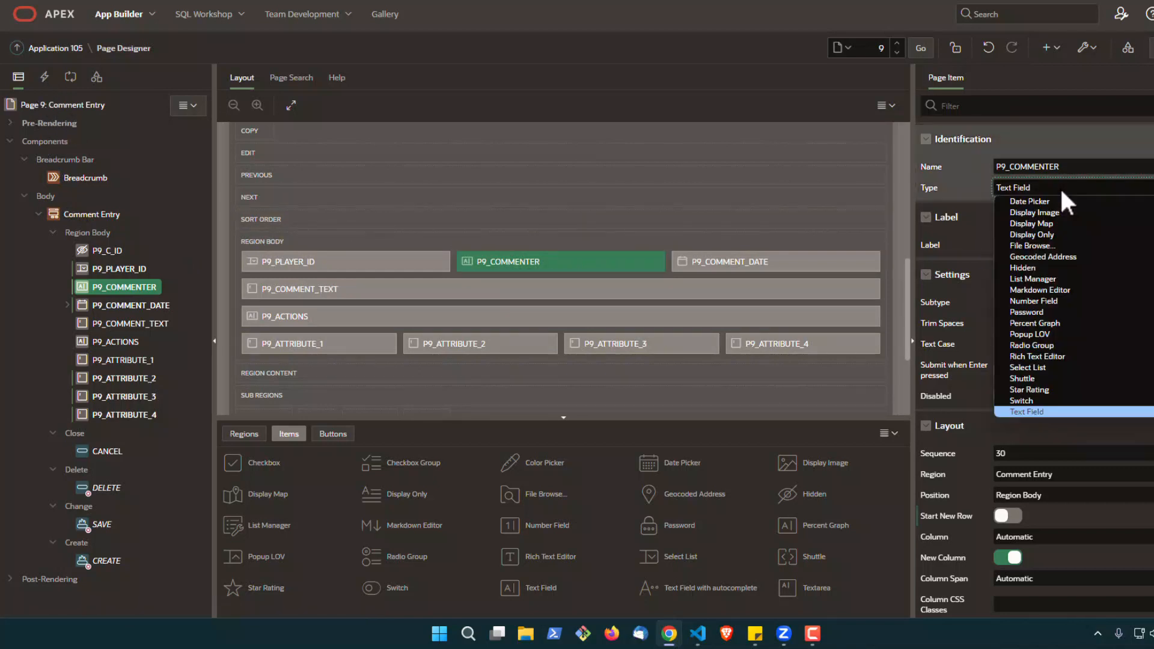
click(1065, 268)
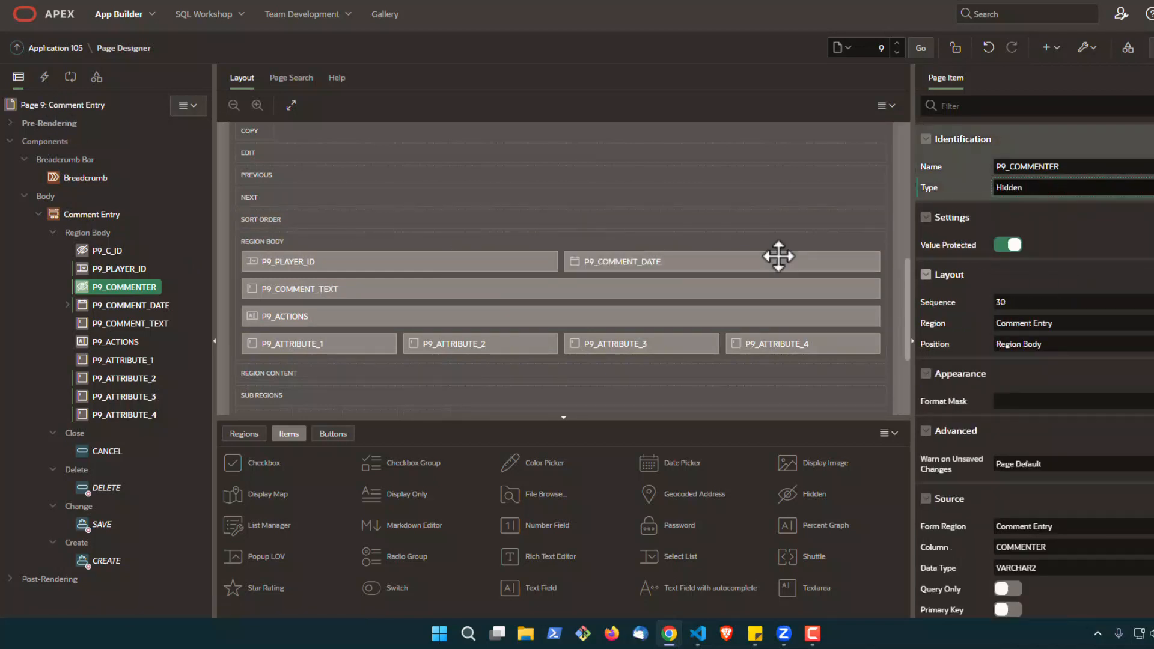
Create a dynamic action on the Page Load event and name it setCommenter
click(44, 77)
right_click(63, 125)
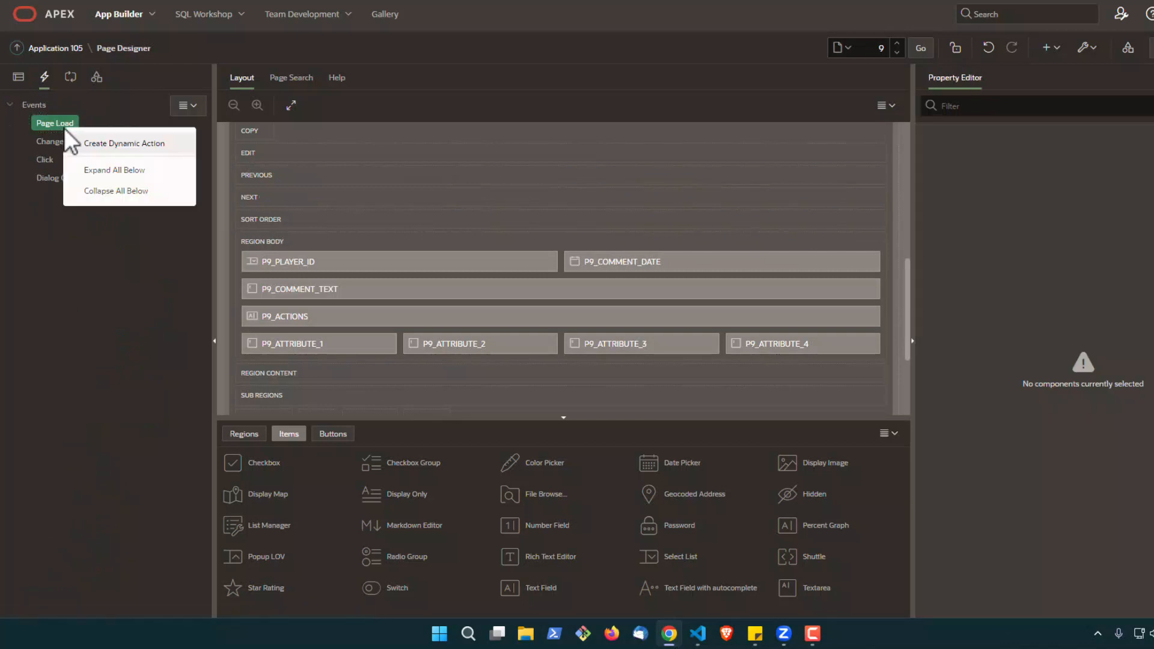
click(96, 144)
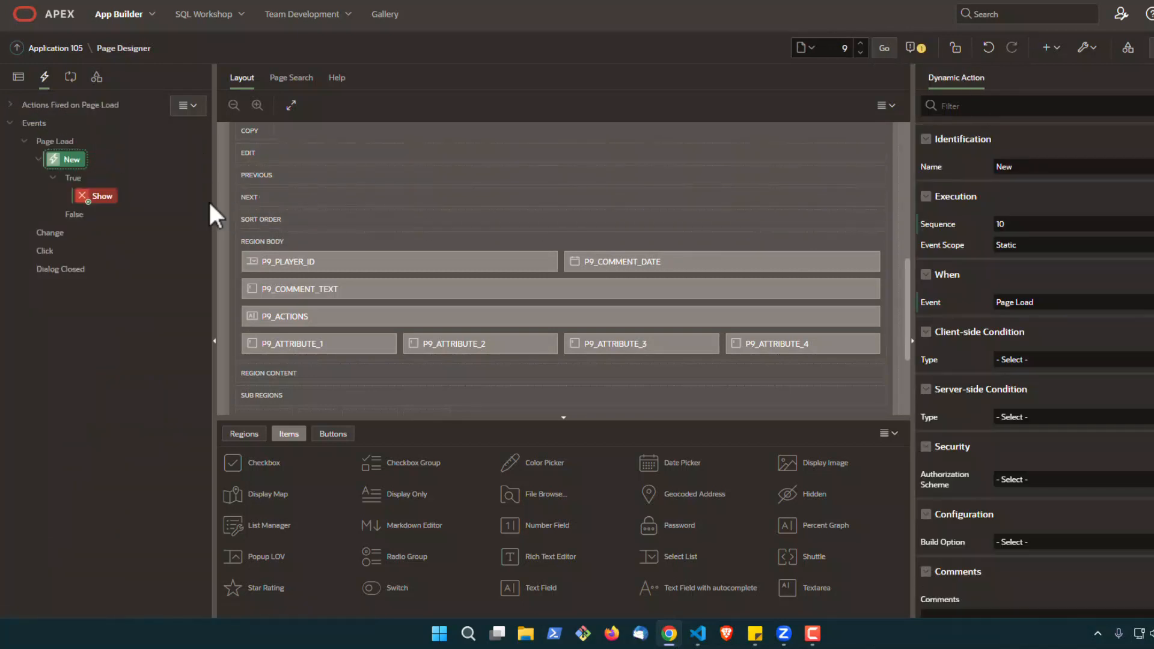
double_click(998, 167)
text(setCommenter)
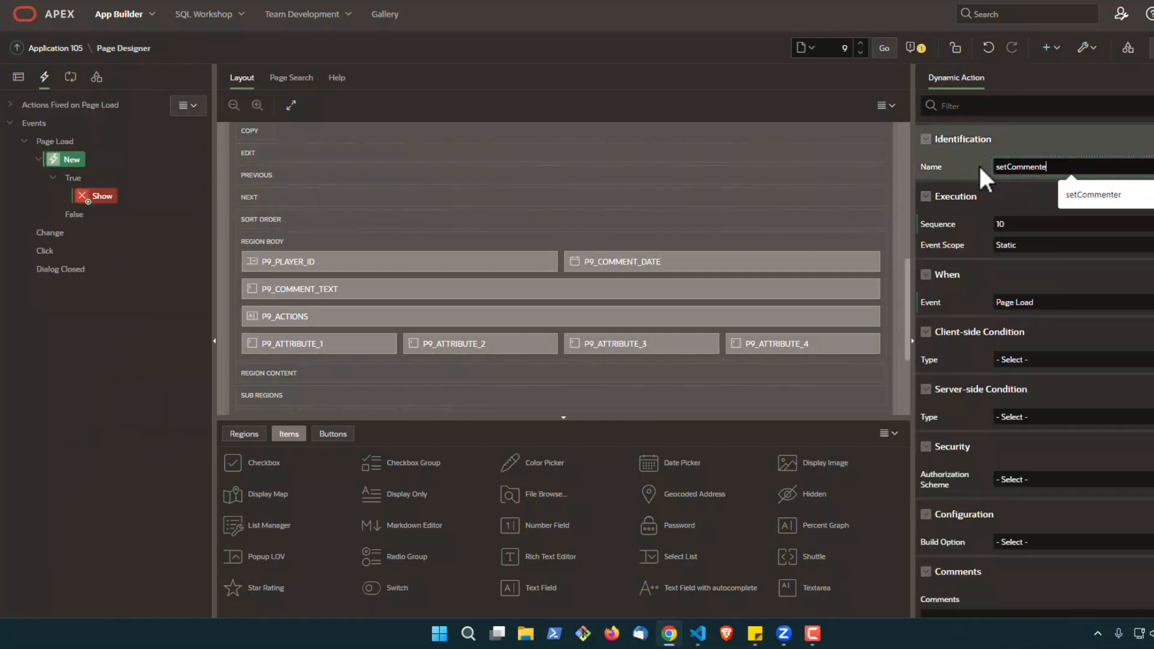
Name the dynamic action's true action setCommenter and change its action to Set Value
click(97, 200)
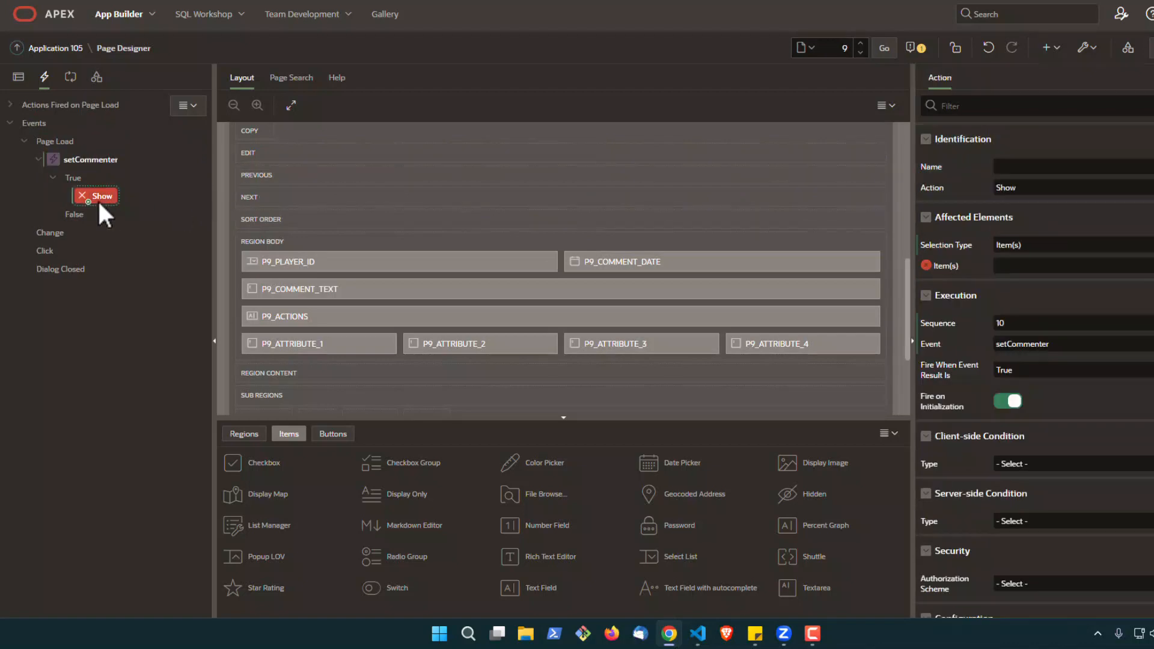
click(1023, 167)
text(setCommenter)
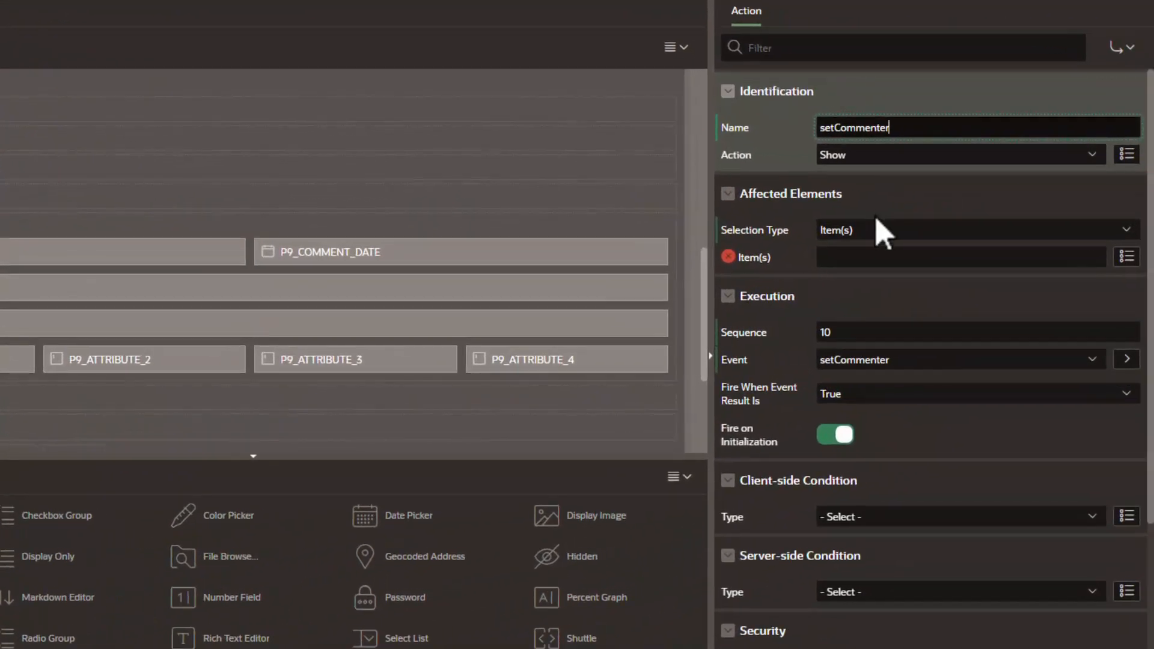
click(871, 234)
click(878, 249)
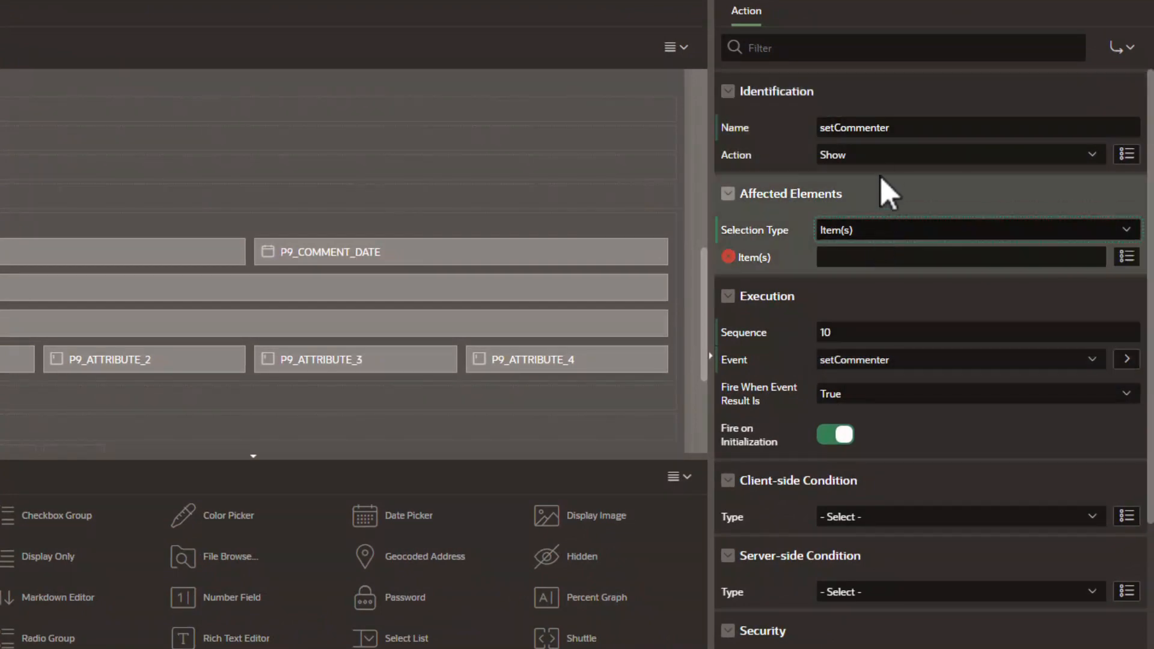
click(883, 155)
click(895, 336)
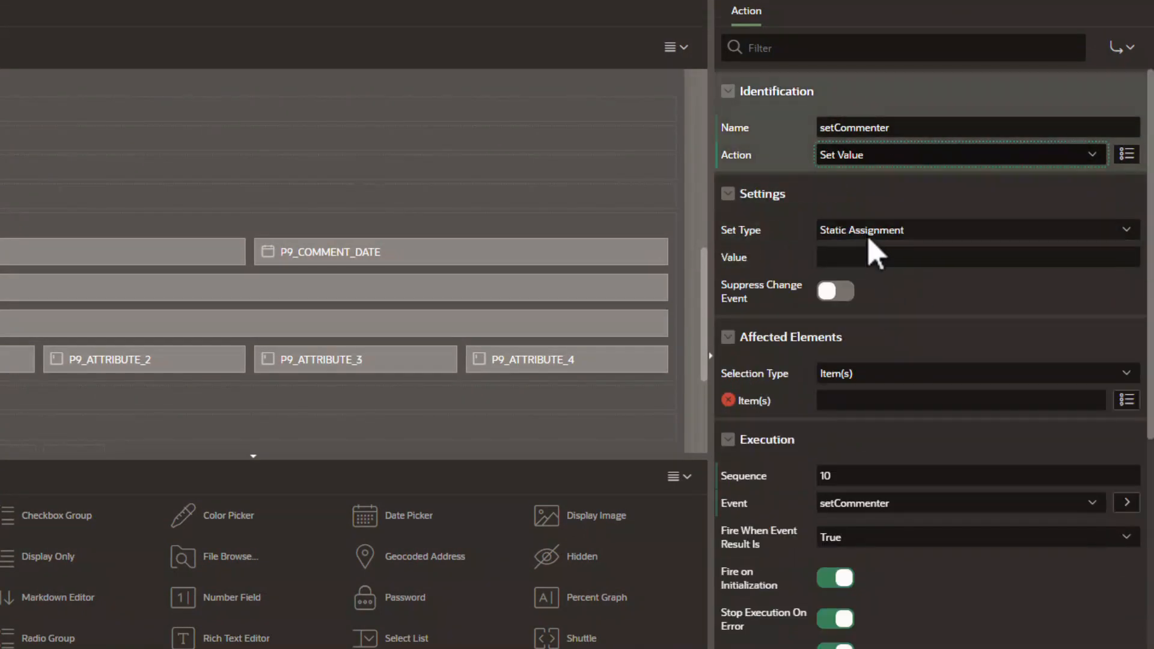
Set the static assignment value to &APP_USER. with P9_COMMENTER as the affected item, and save the page
click(871, 255)
text(&APP_USER.)
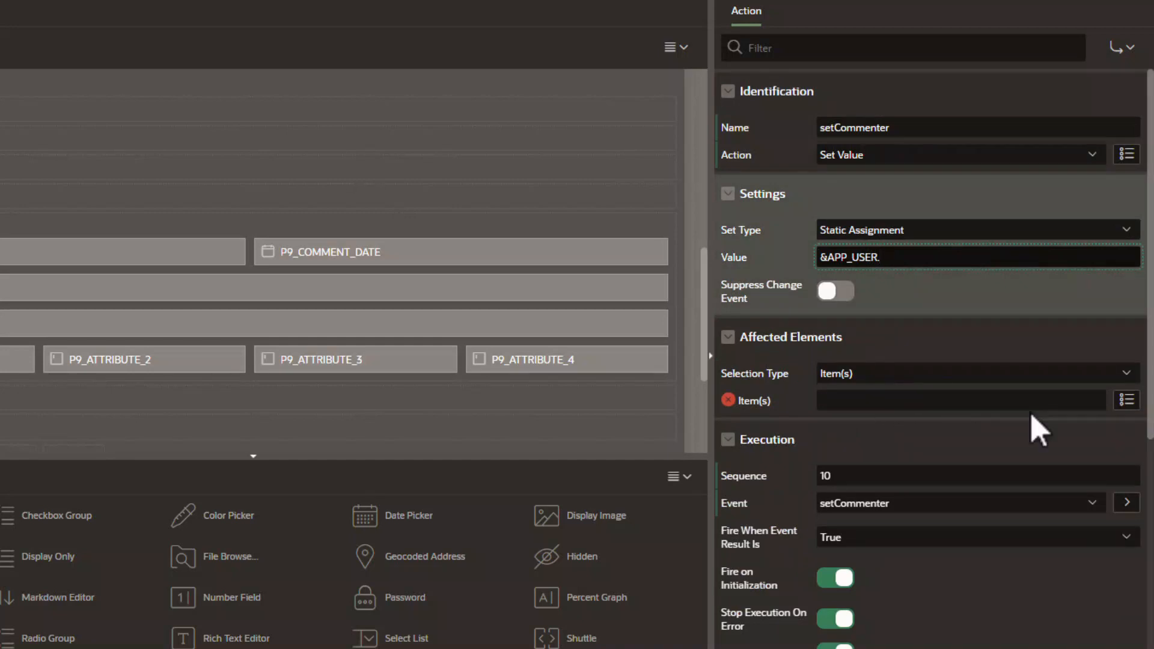
click(1127, 400)
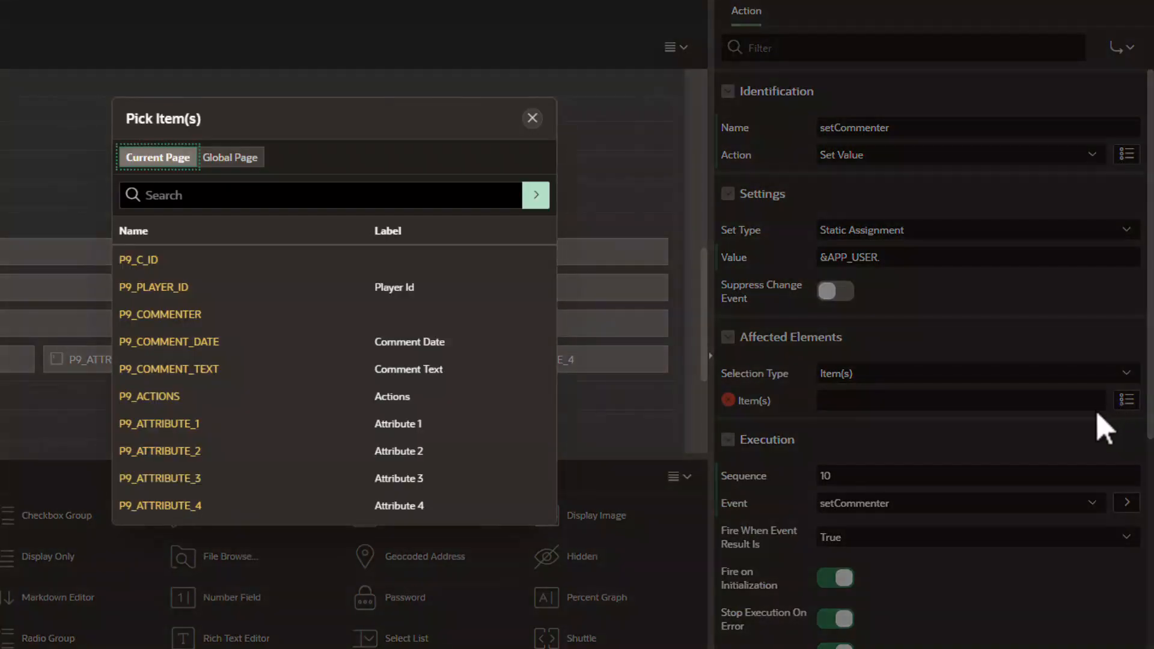
click(172, 325)
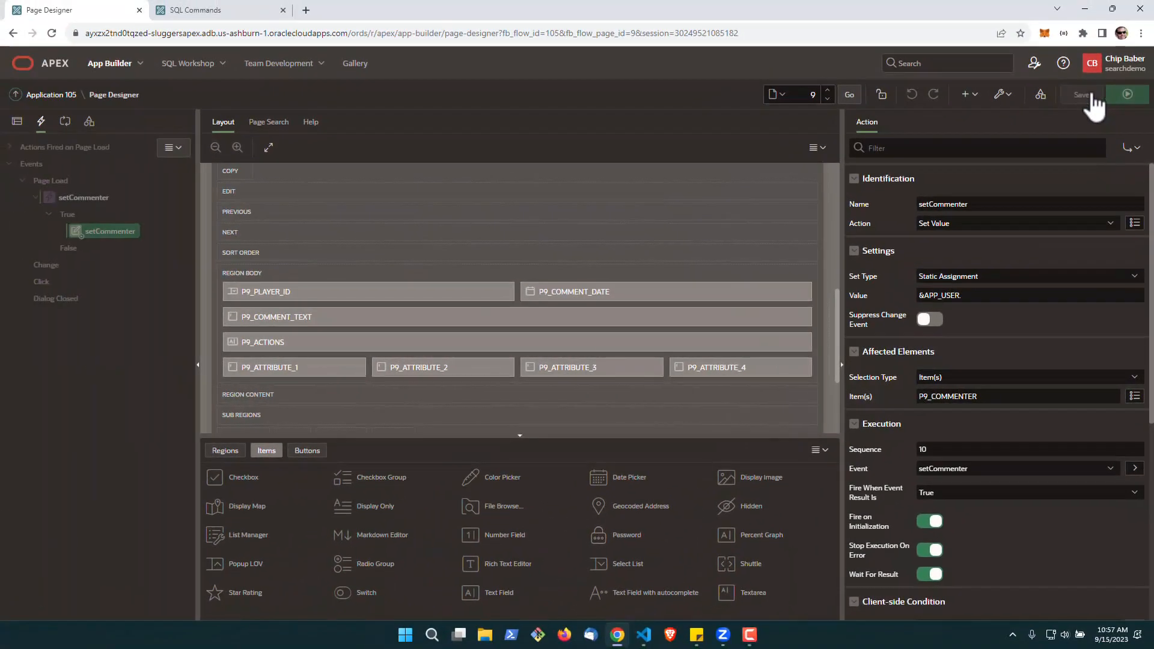
click(1082, 95)
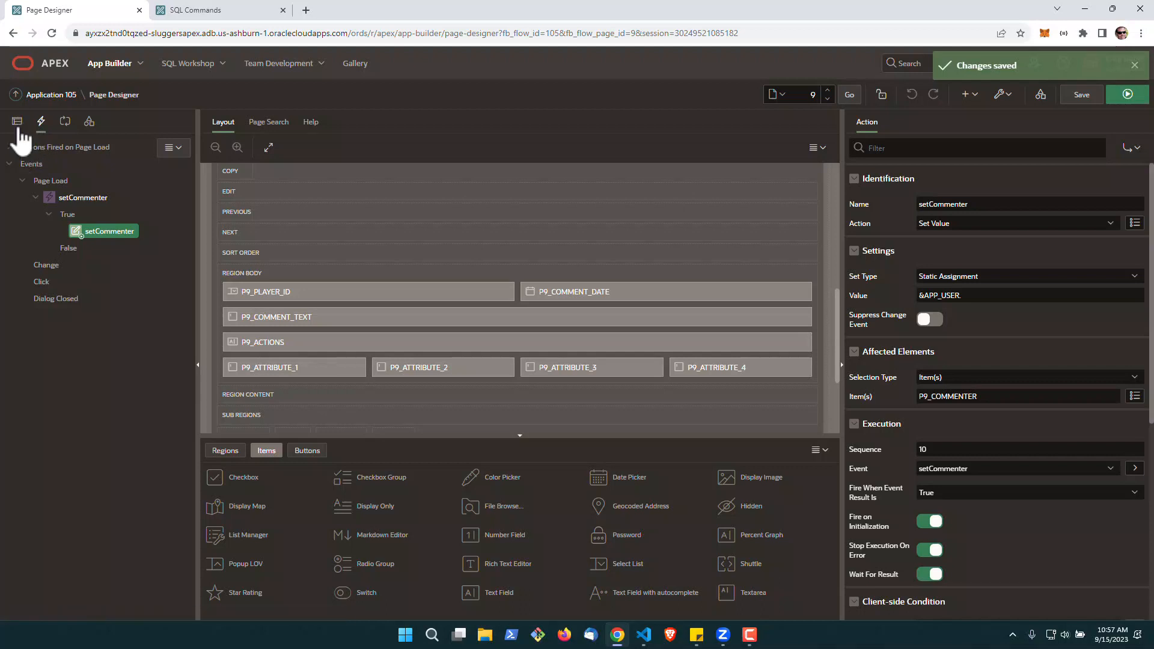
Turn off Value Protected for the hidden P9_COMMENTER item
click(18, 127)
click(104, 315)
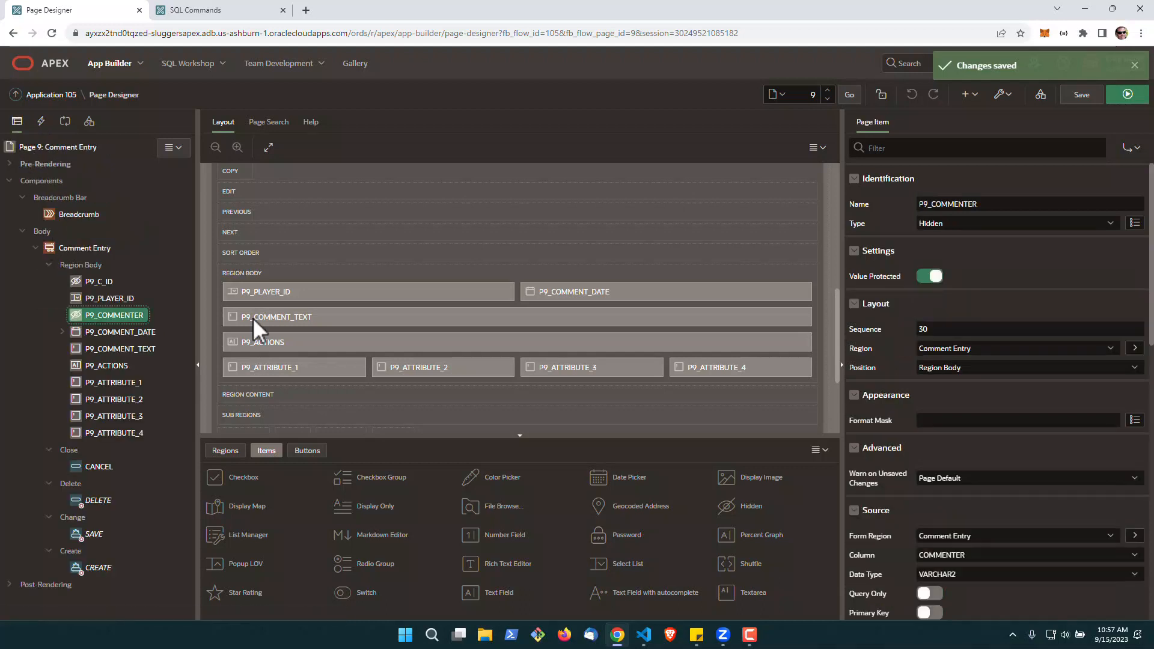
click(930, 277)
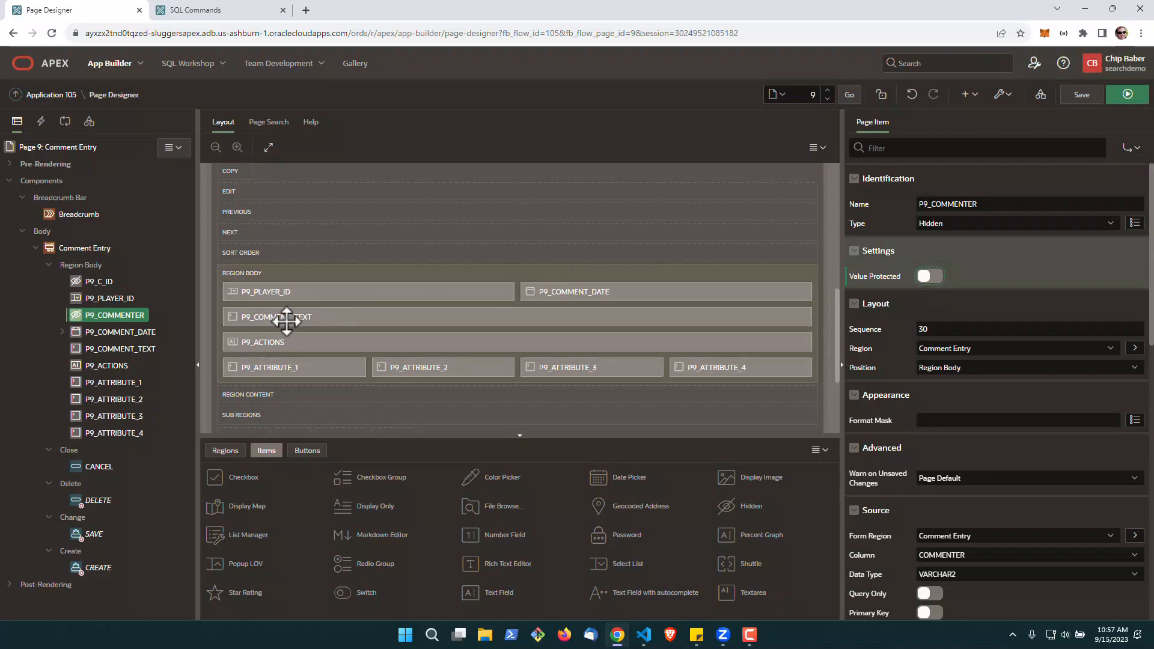
Change the item type of P9_COMMENT_DATE to Hidden and save the page
click(92, 333)
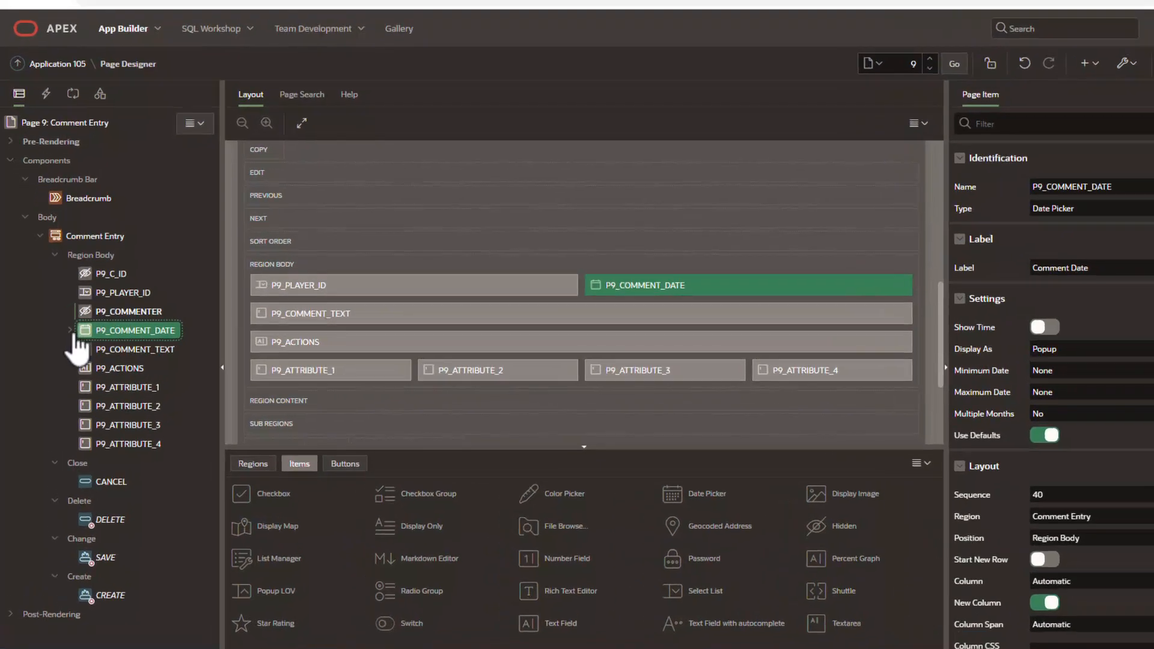
click(63, 332)
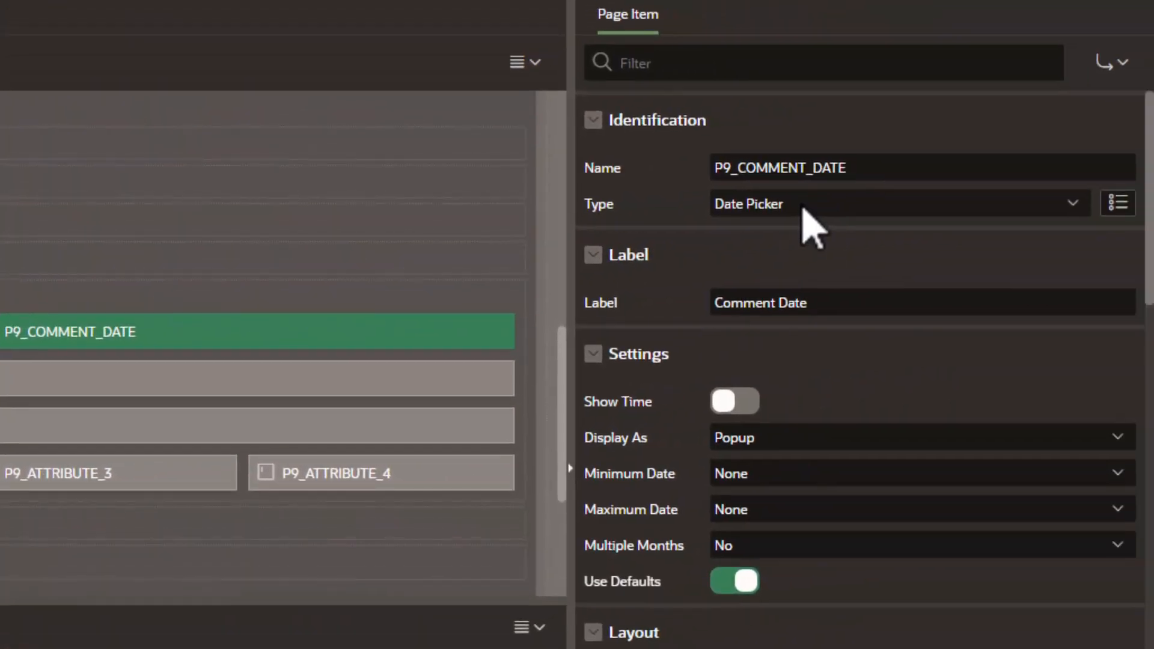
click(803, 207)
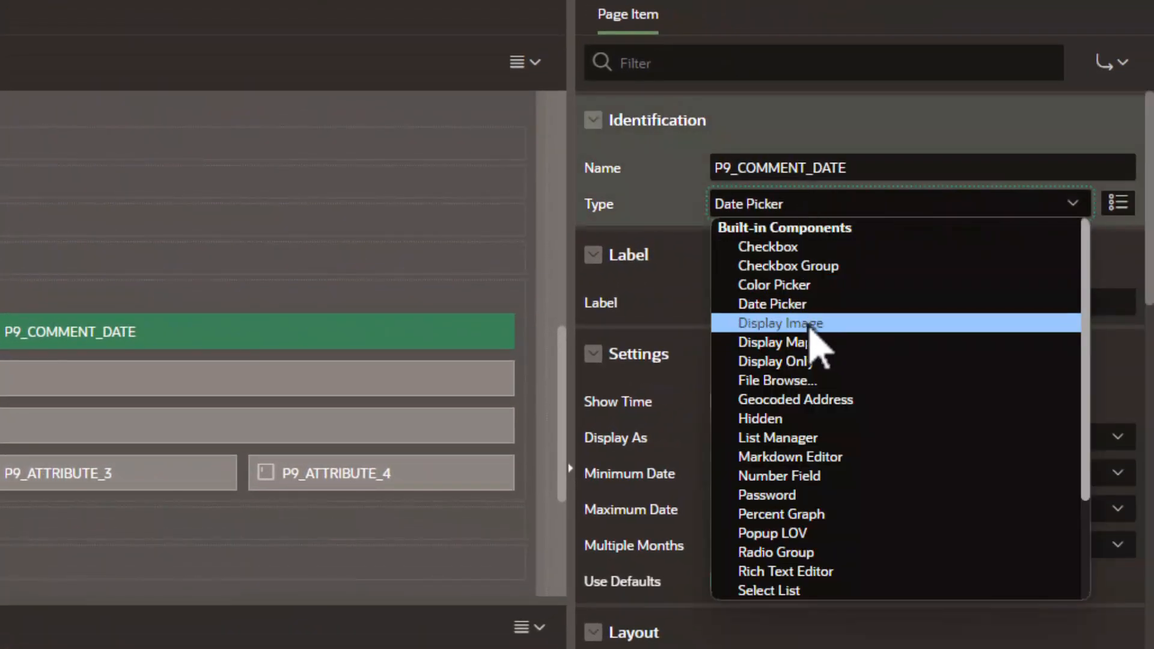
click(806, 418)
click(1031, 1)
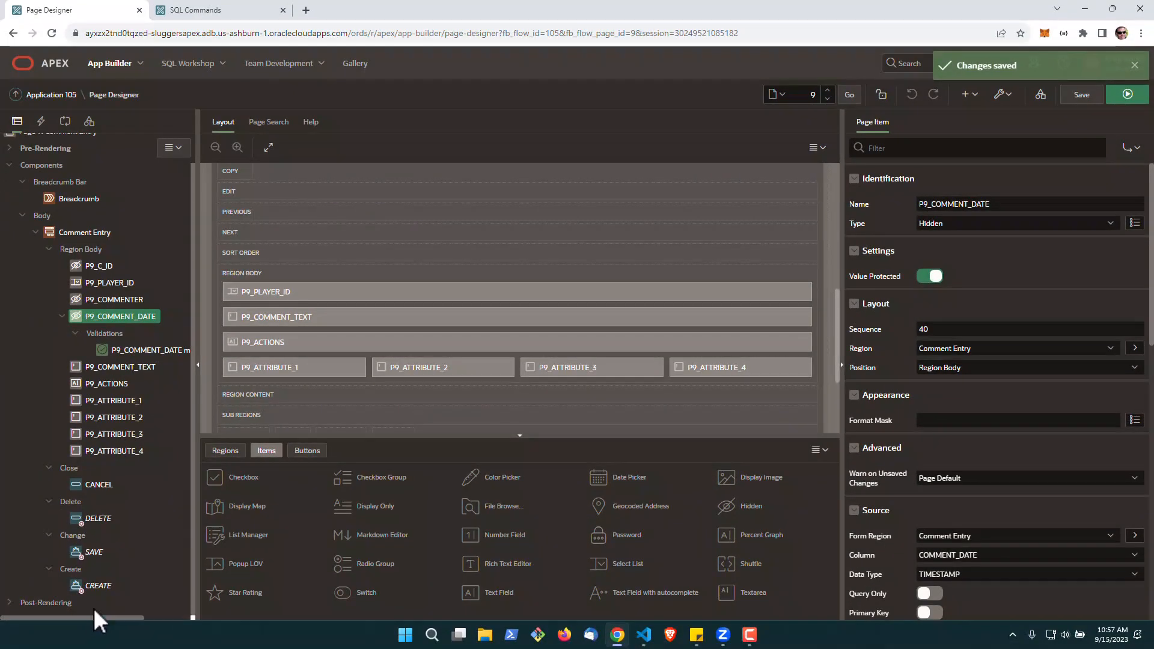
Add a dynamic action to the CREATE button of the Comment Entry form
click(97, 586)
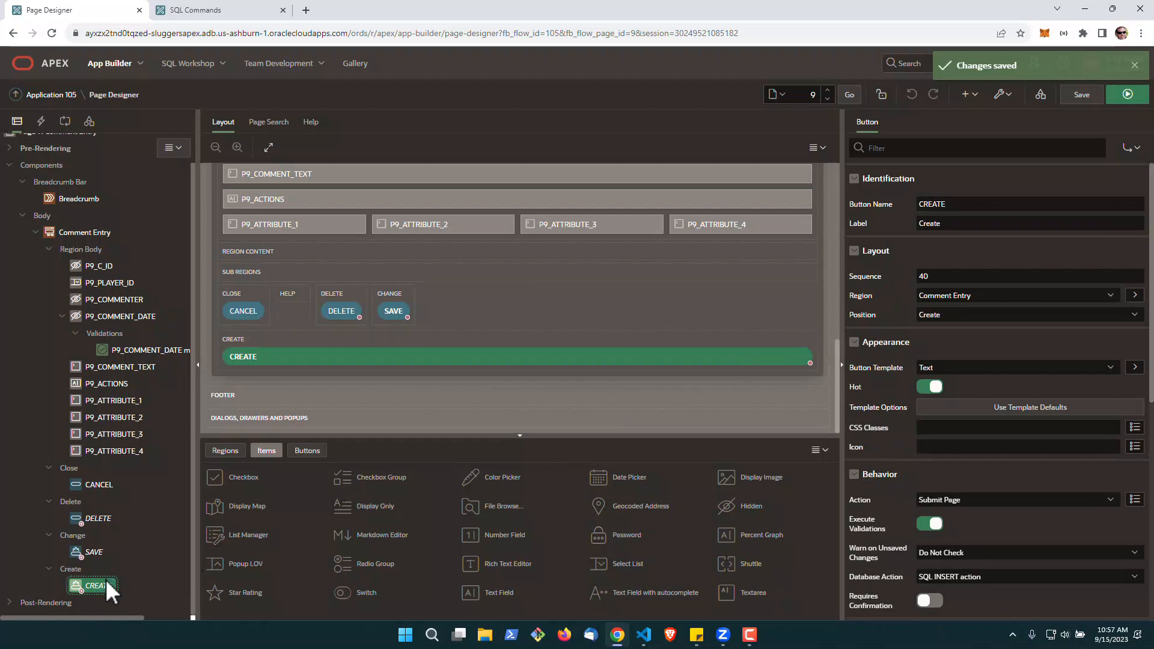
right_click(106, 579)
click(170, 443)
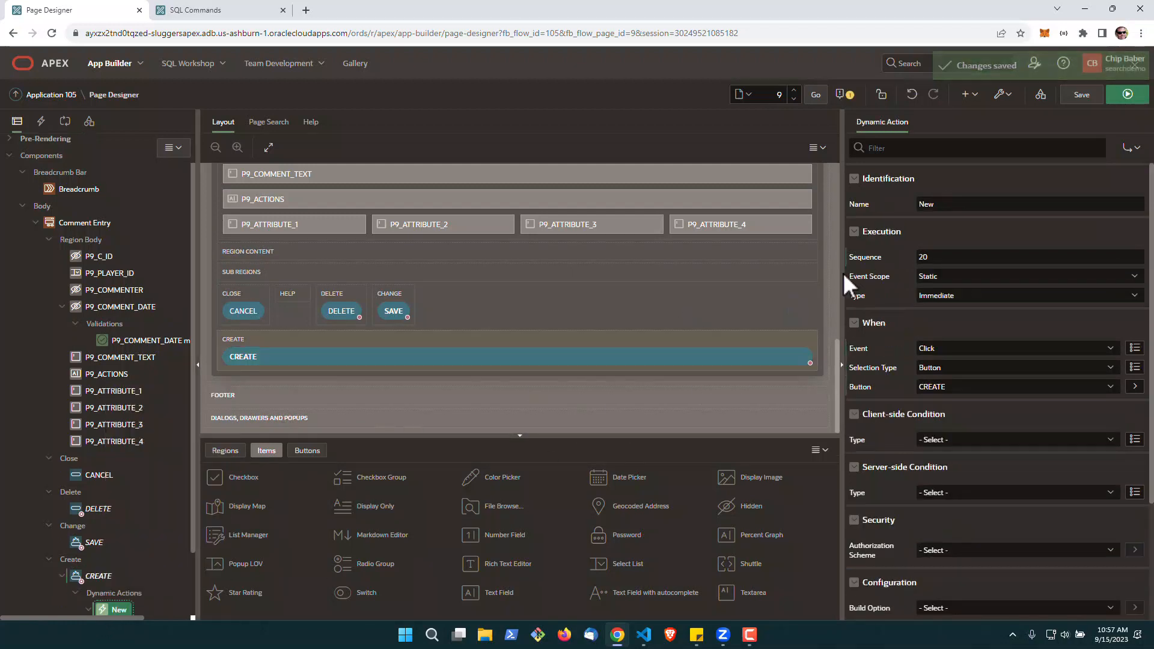
Name the new dynamic action on the CREATE button setTimestamp
double_click(945, 204)
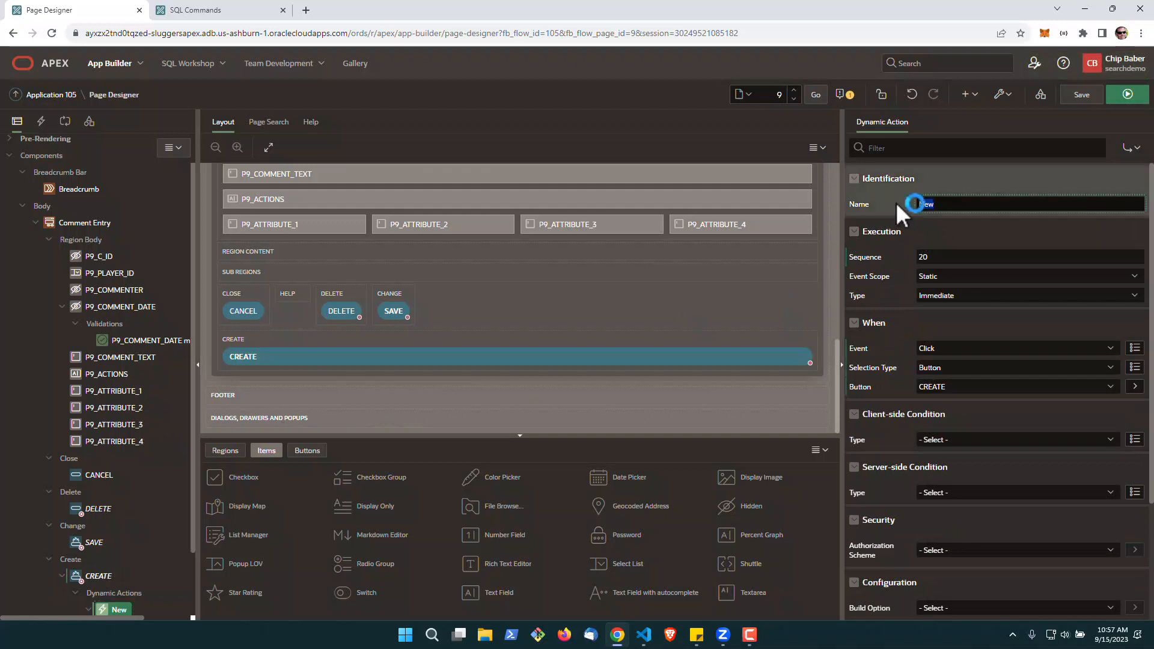
text(setTimestamp)
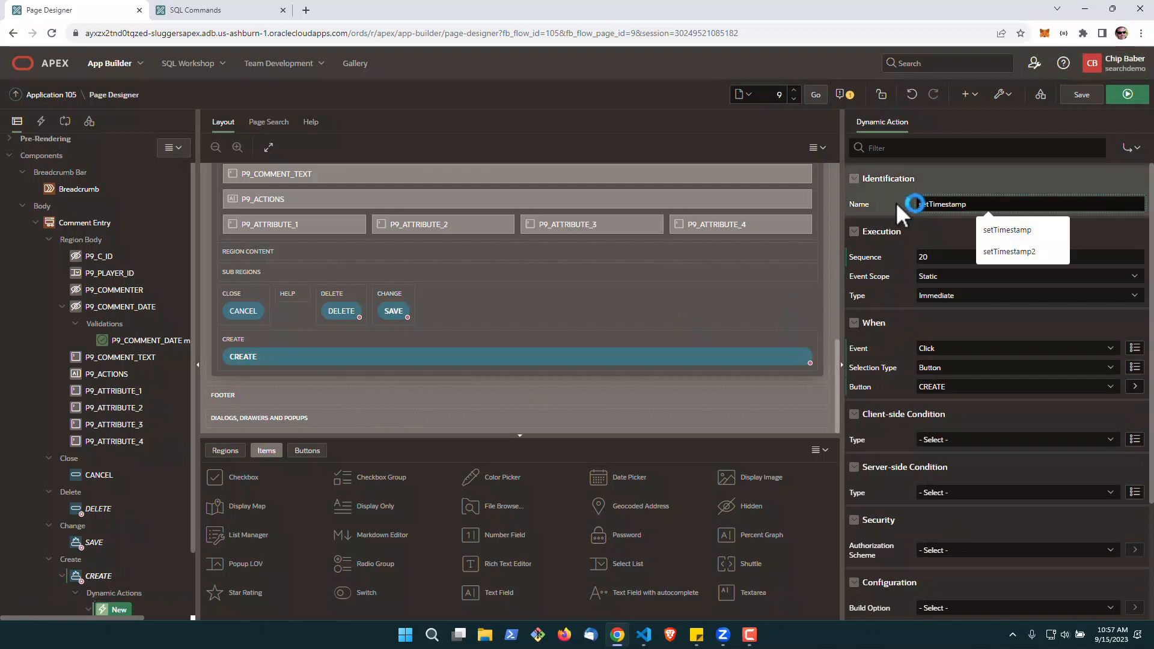
click(966, 317)
click(965, 315)
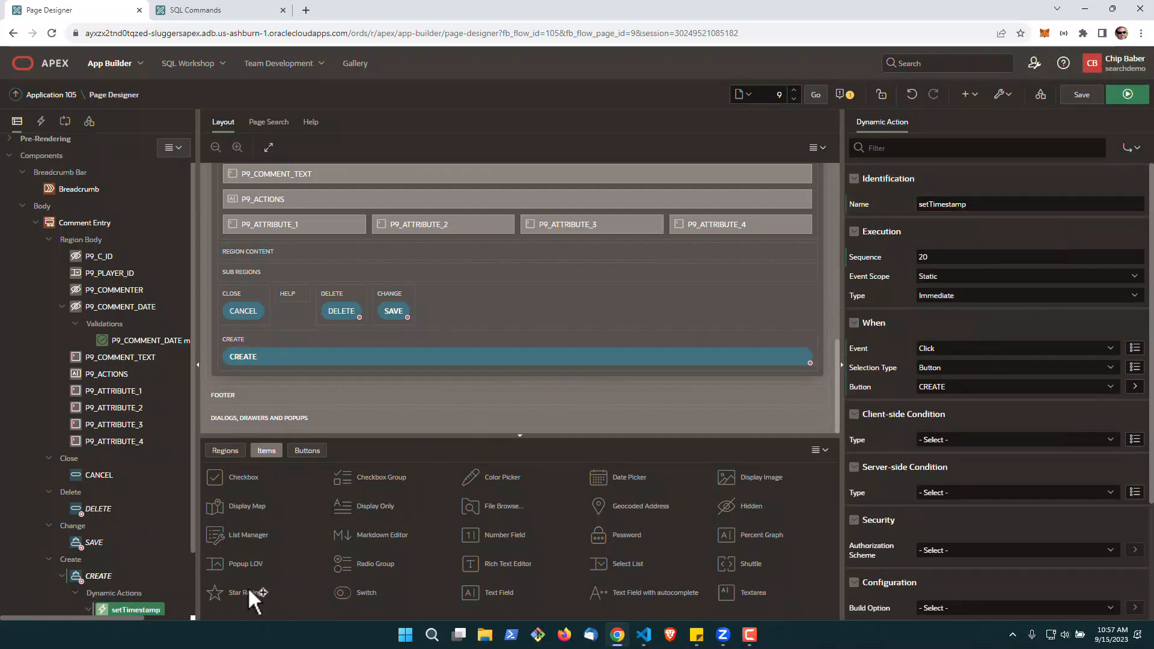
Name the dynamic action's true action setTimestamp and make P9_COMMENT_DATE its affected item
scroll(133, 574, down, 2)
click(137, 569)
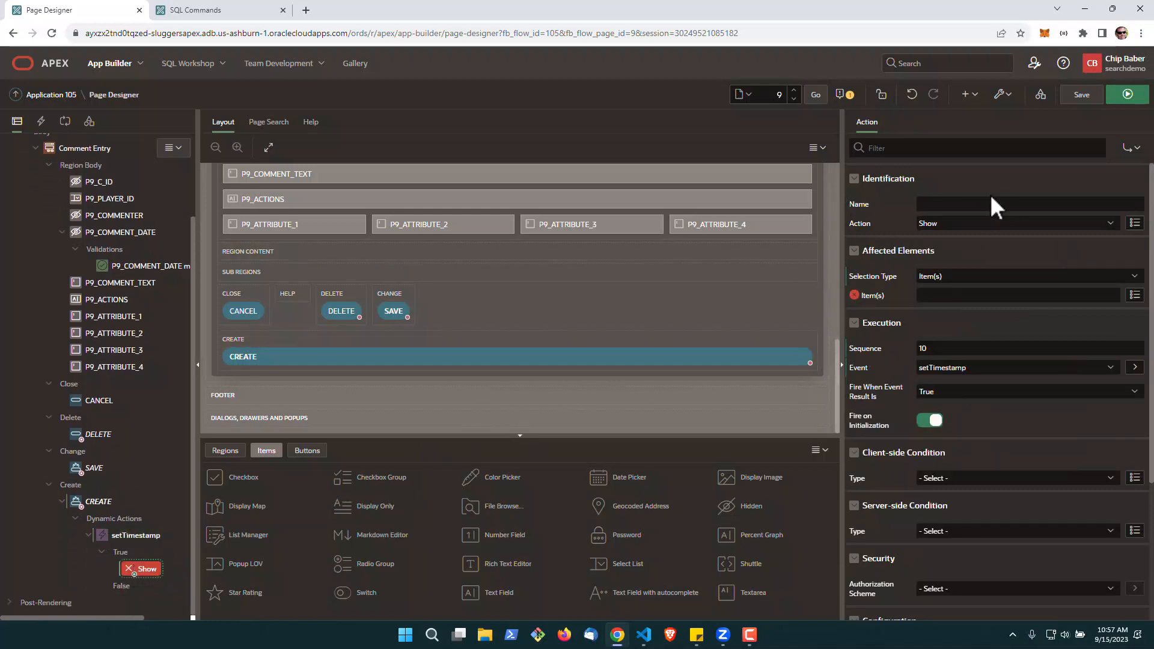
click(939, 205)
text(setTimestamp)
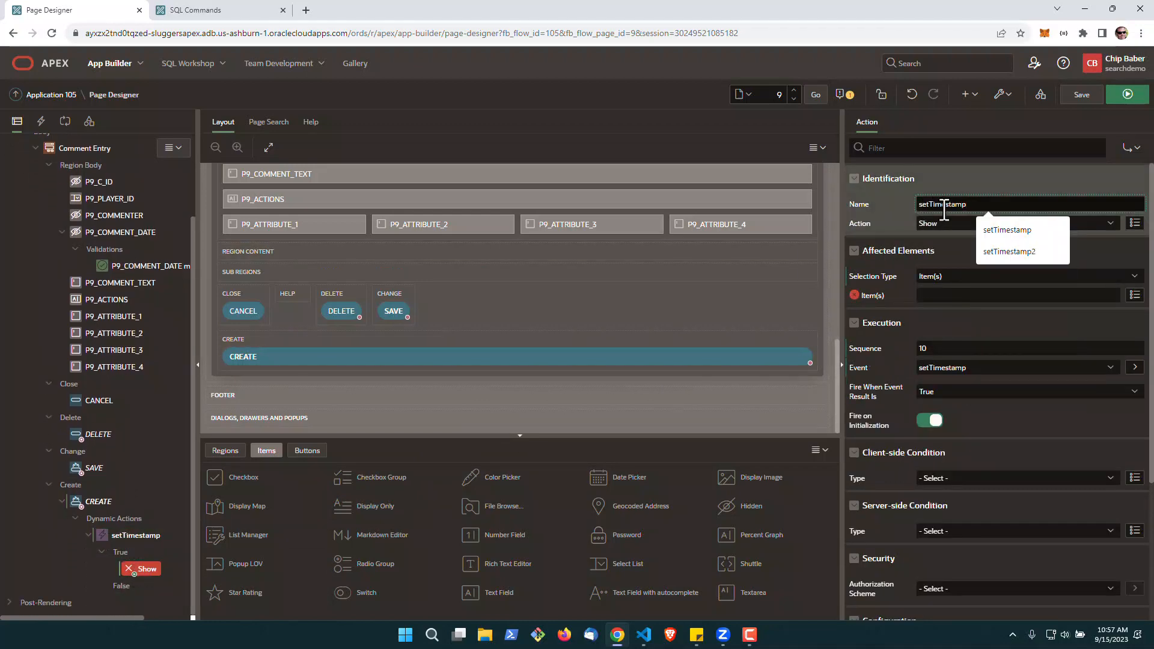
click(1134, 297)
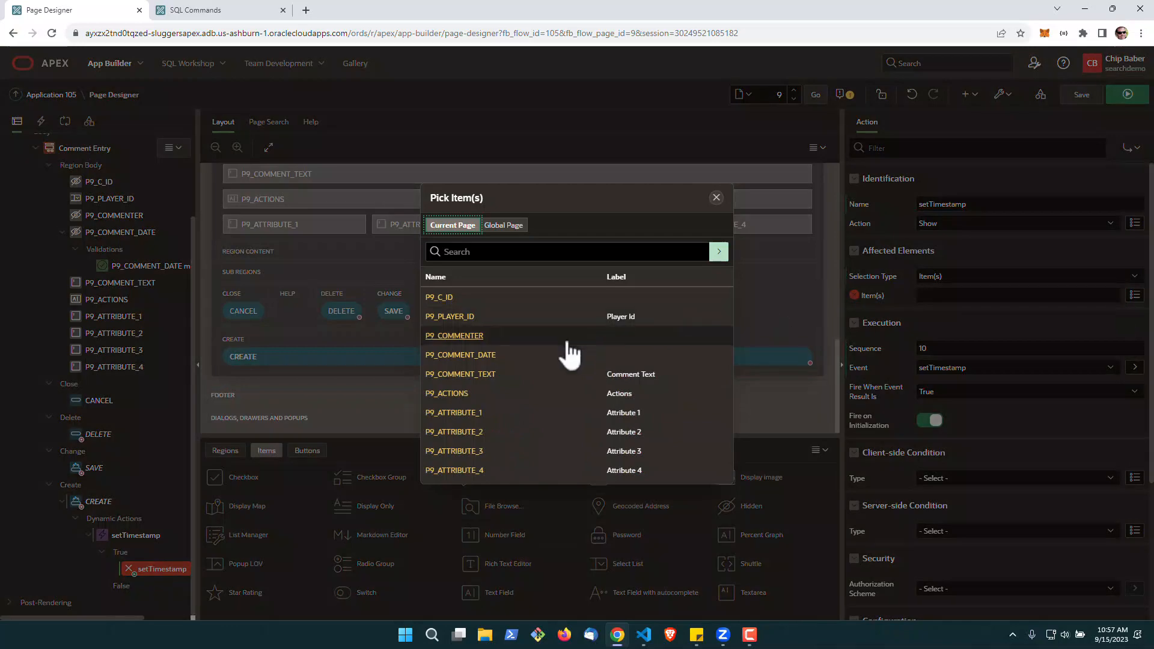
click(482, 360)
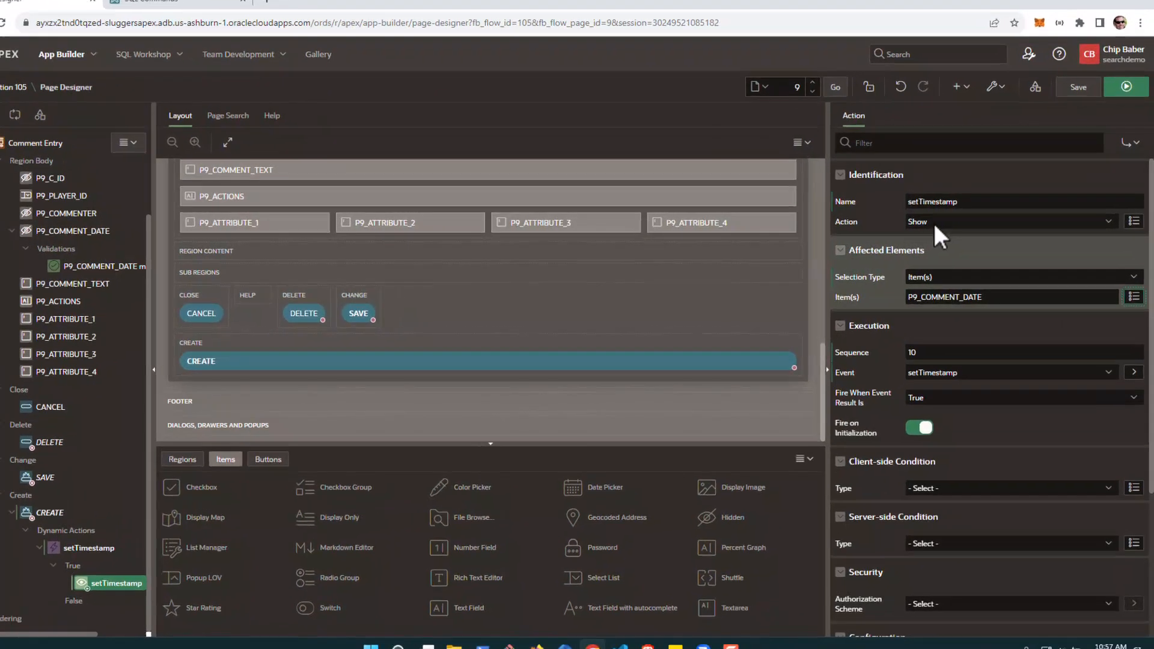
Make the true action a Set Value using the SQL statement "select systimestamp from dual", turn off Escape Special Characters, and save the page
click(938, 223)
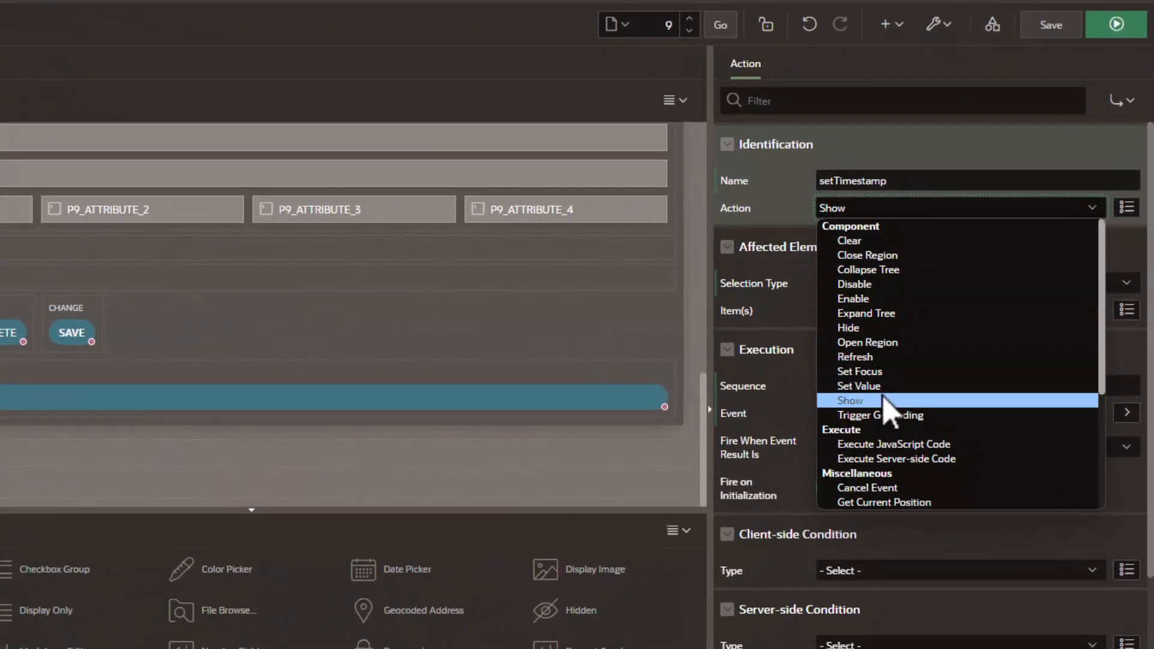
click(962, 353)
click(918, 288)
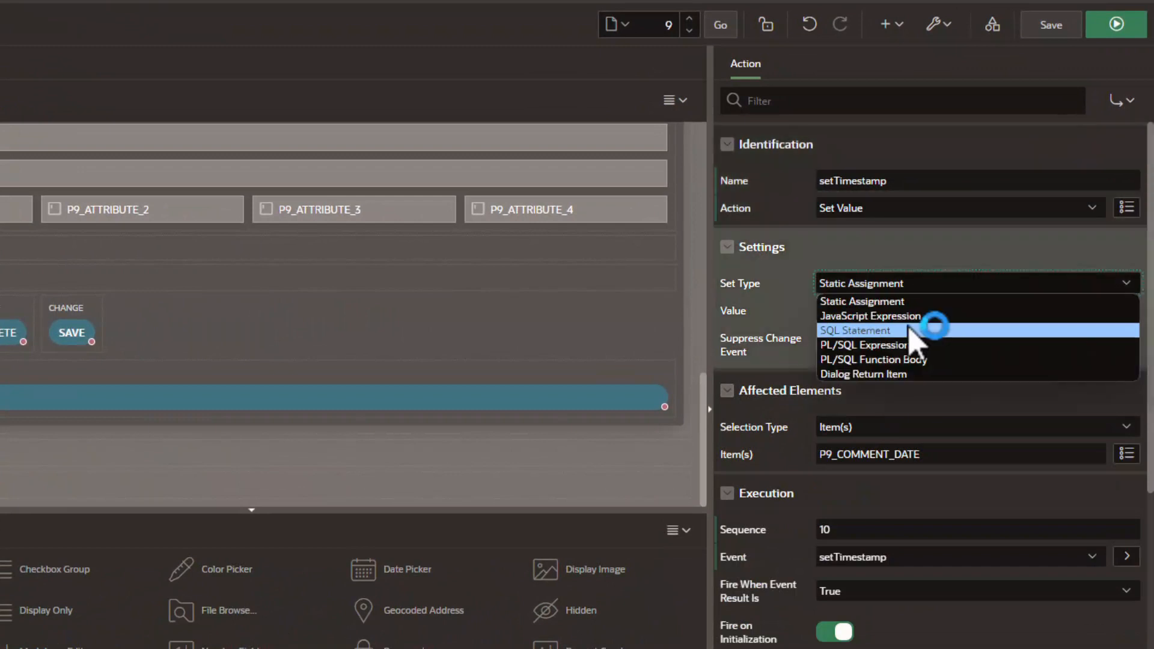
click(916, 330)
click(908, 332)
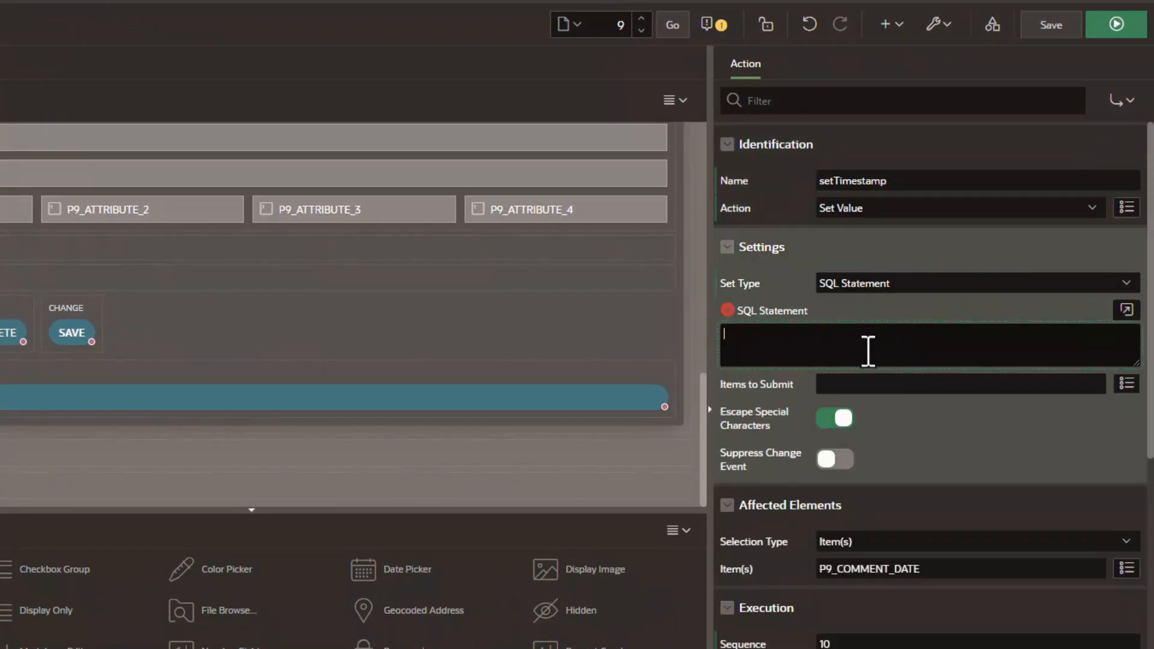
text(select systimestamp from dual)
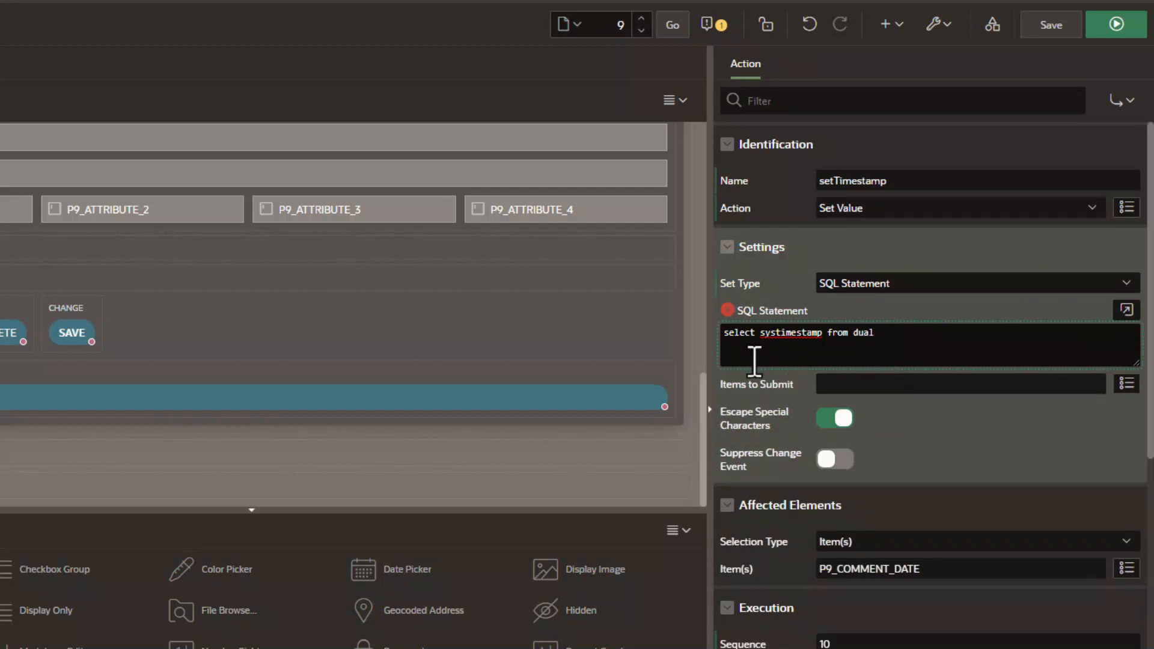
click(836, 418)
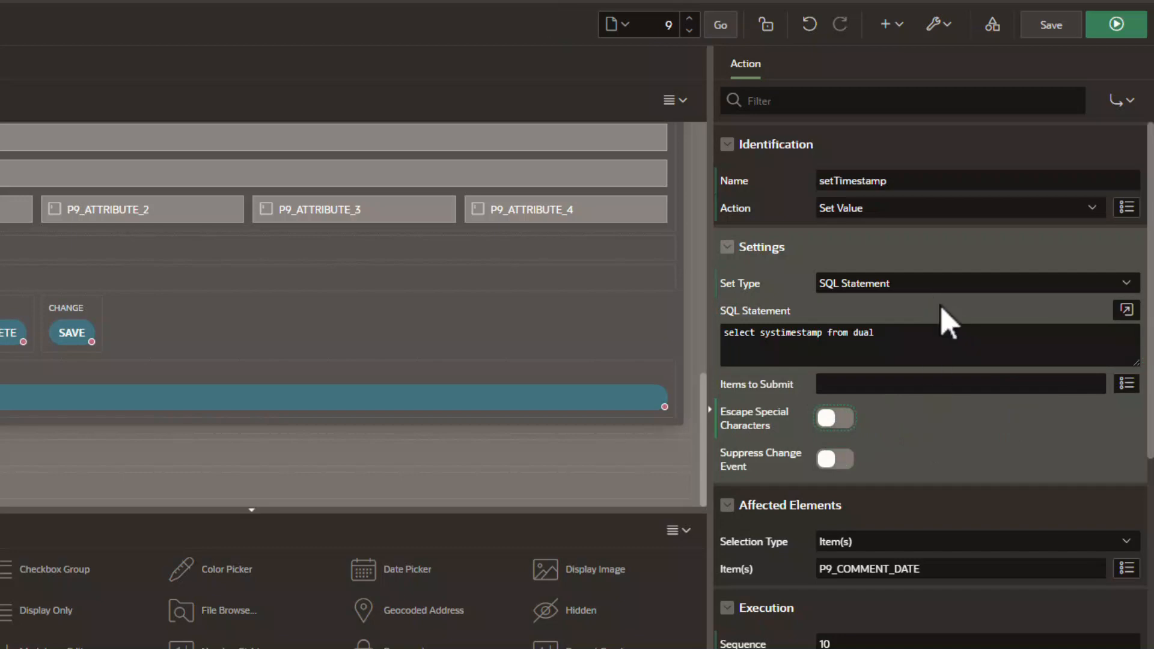
click(1052, 28)
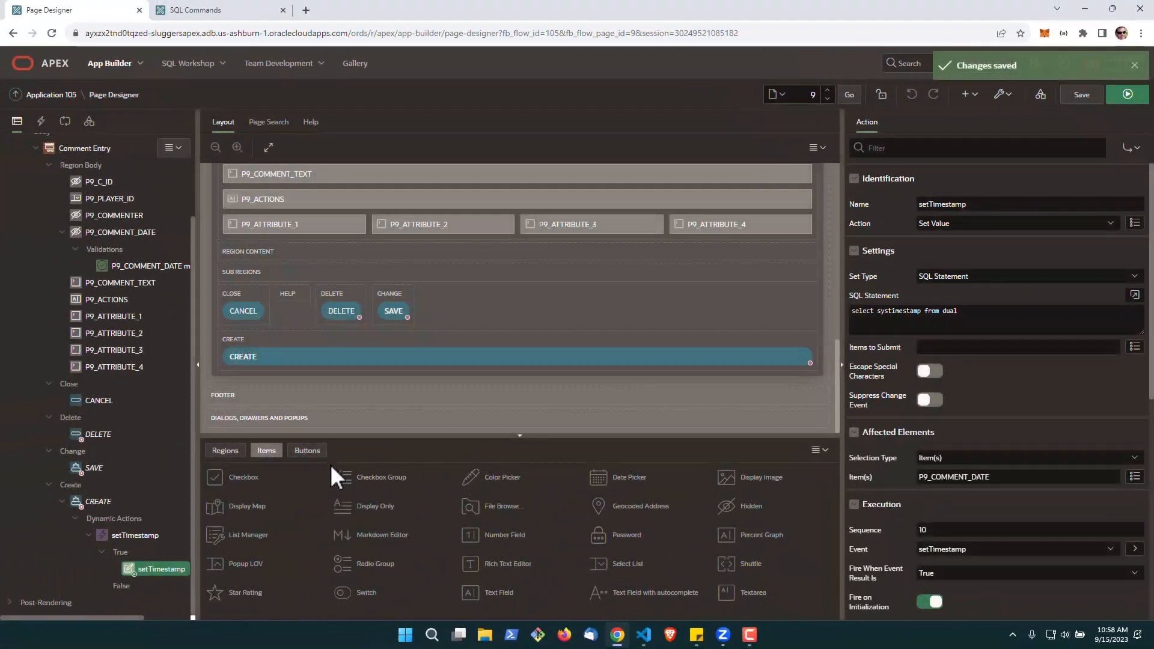
Add a second true action of type Submit Page to the setTimestamp dynamic action
right_click(142, 568)
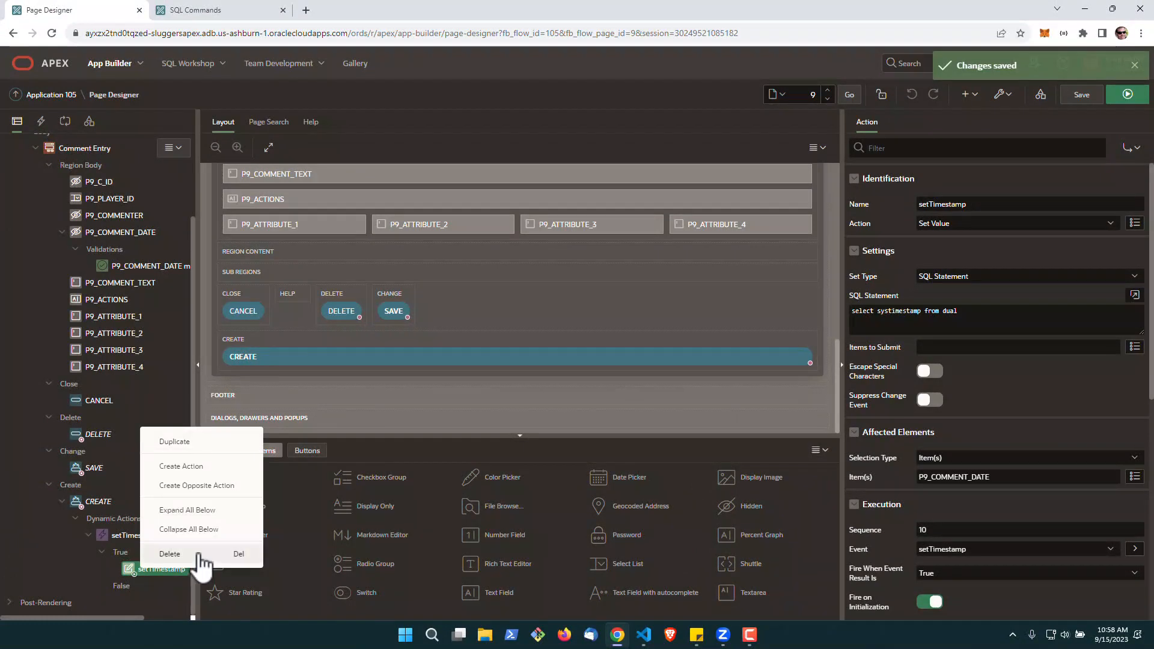
click(188, 486)
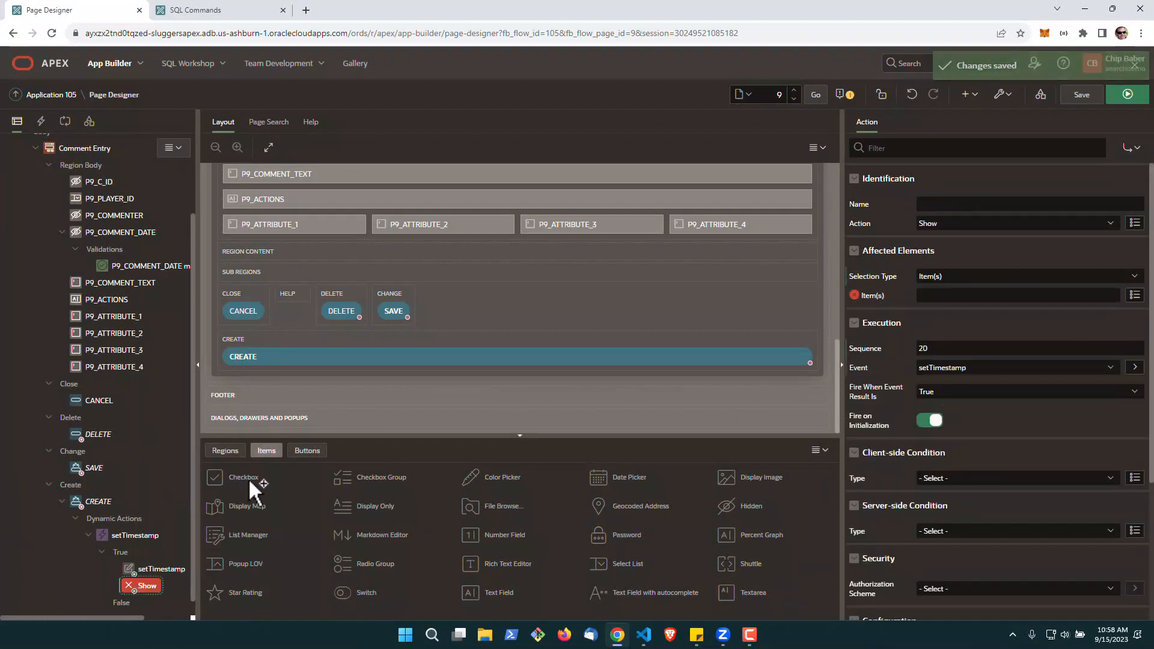
click(965, 222)
scroll(987, 348, down, 5)
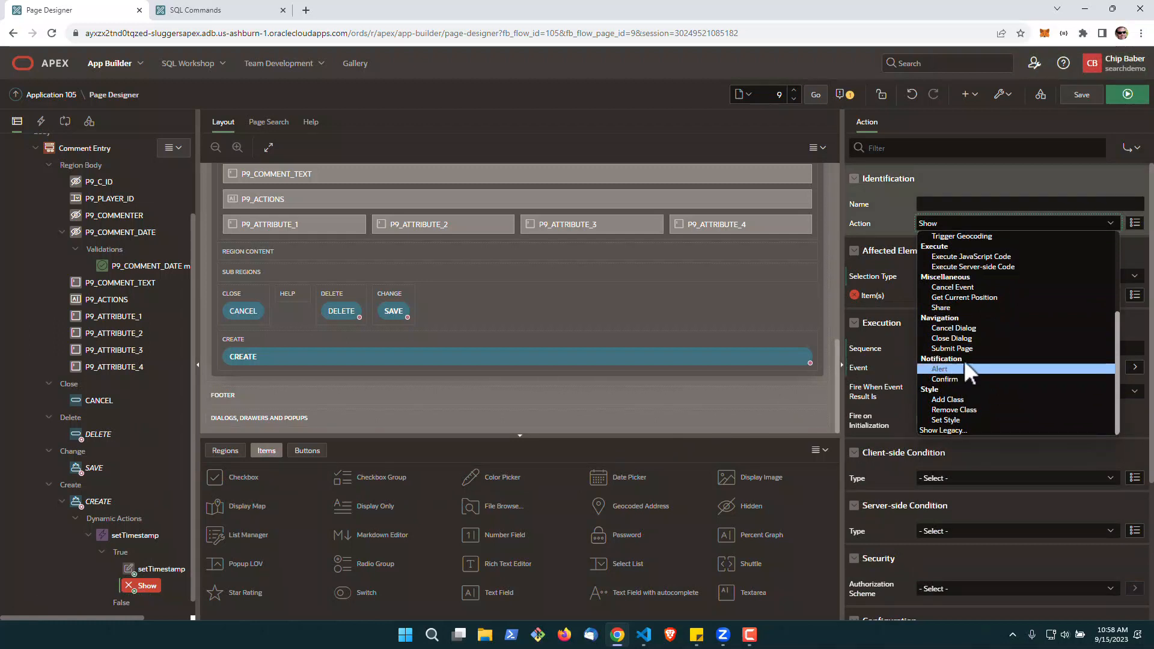
click(961, 348)
Name the Submit Page action Submit, set its request/button name to CREATE, and save the page
click(924, 204)
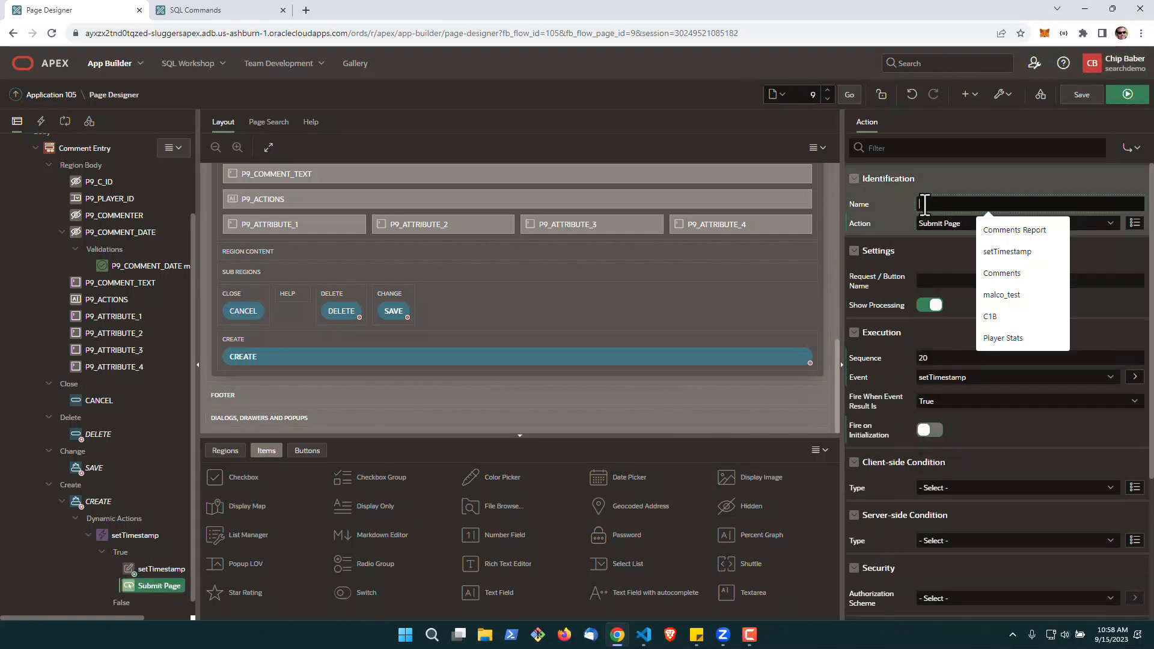
text(Submit)
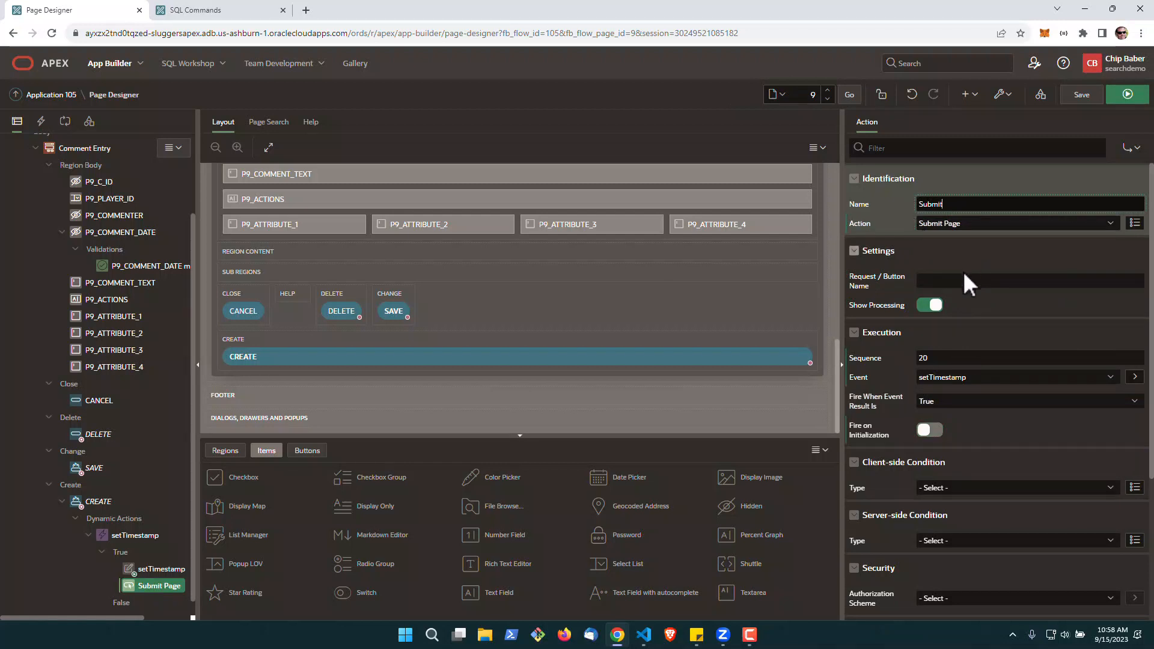
click(964, 279)
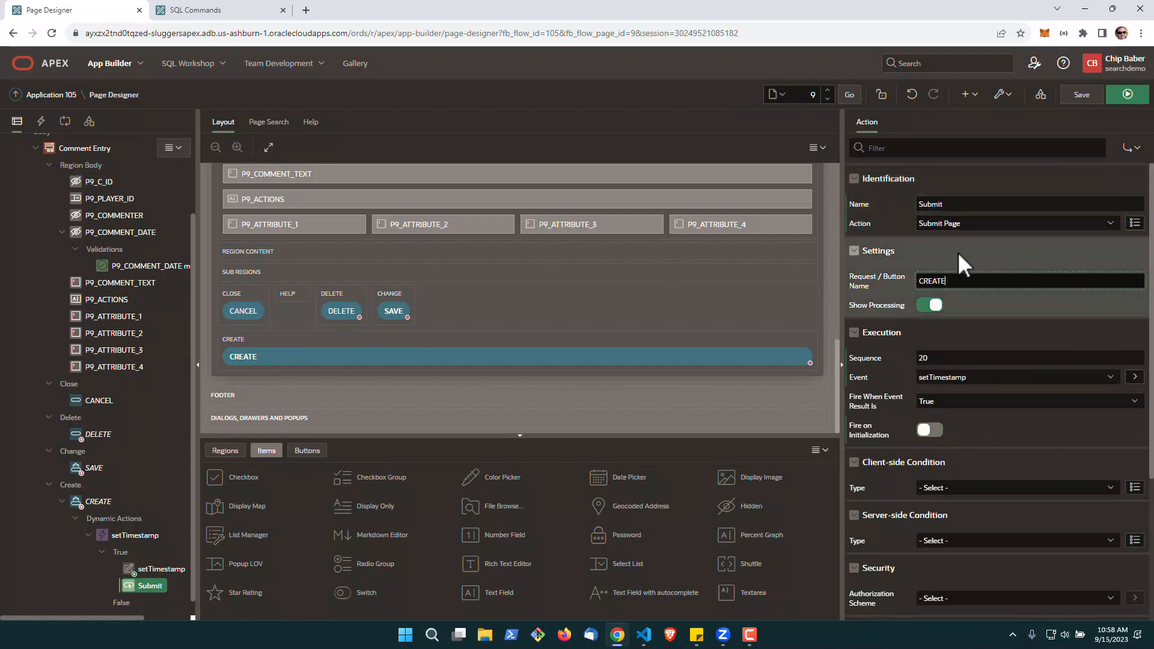
click(1089, 96)
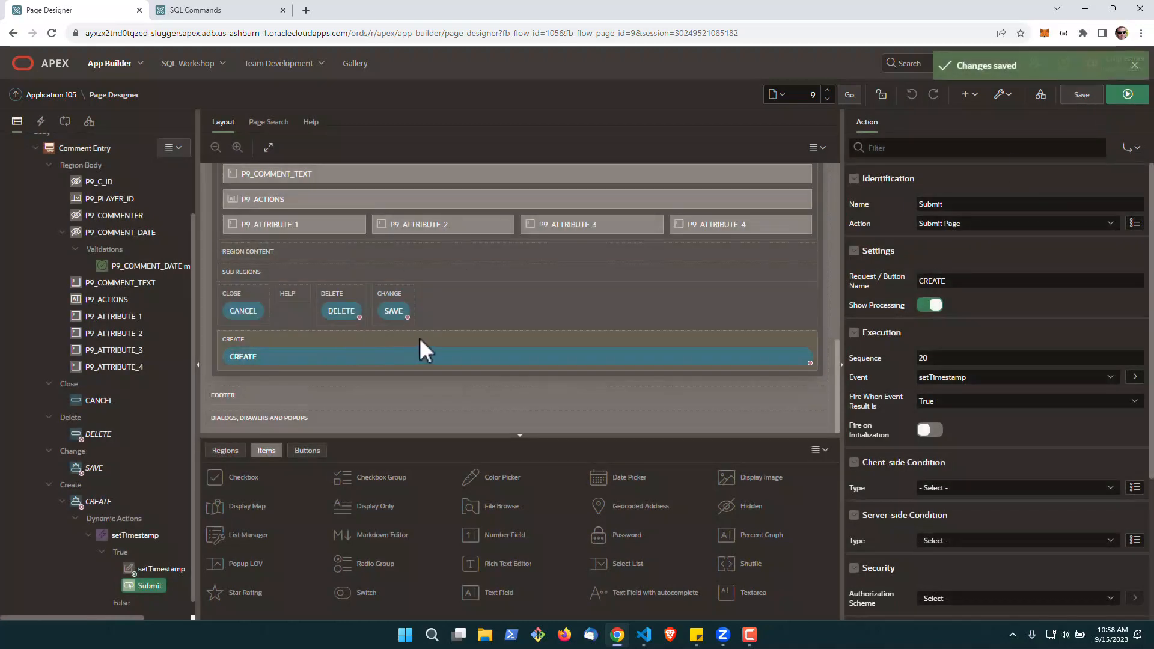
Run the page and try to create a comment for the first listed player with the text "Test 1"
scroll(479, 348, up, 2)
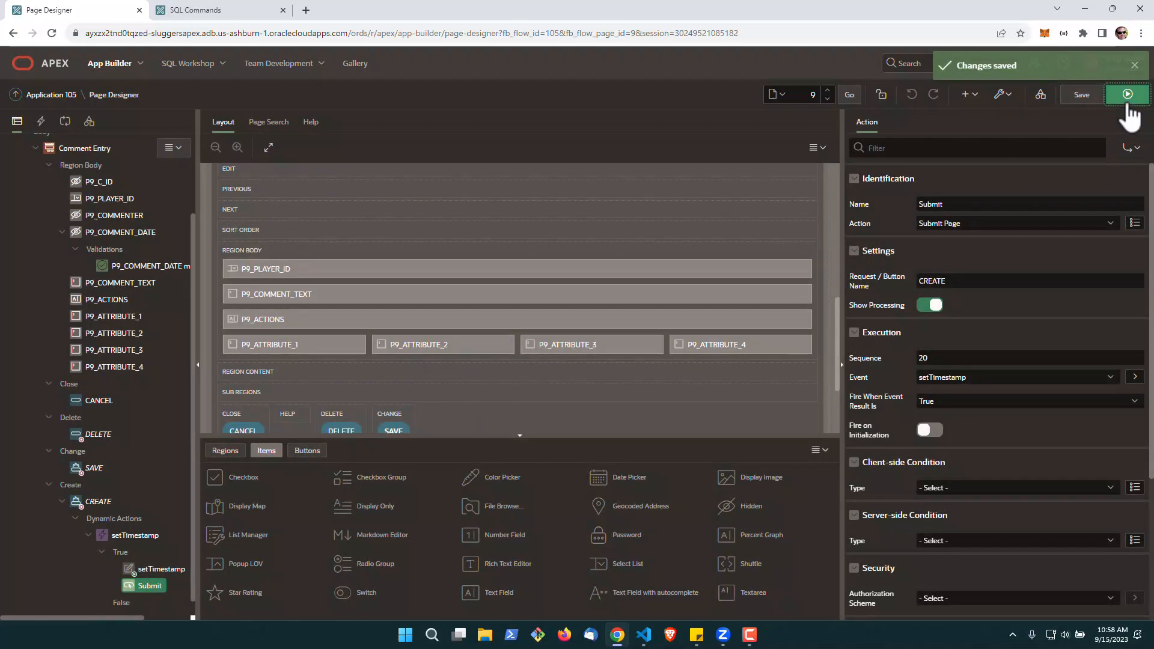
click(1127, 102)
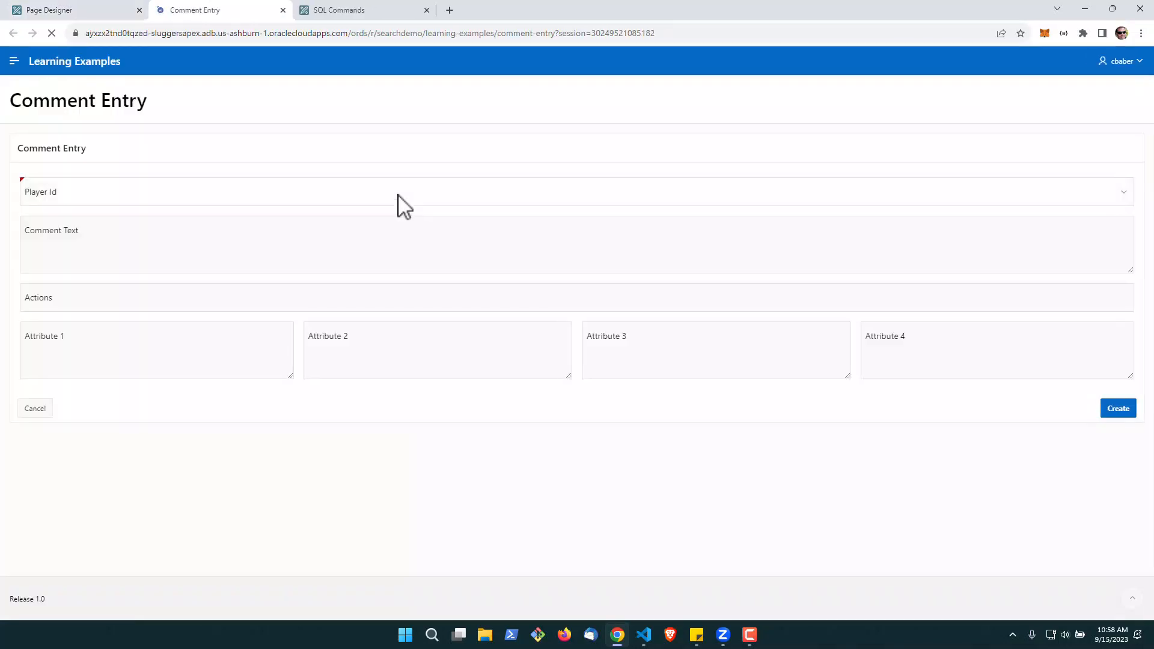
click(33, 194)
click(36, 226)
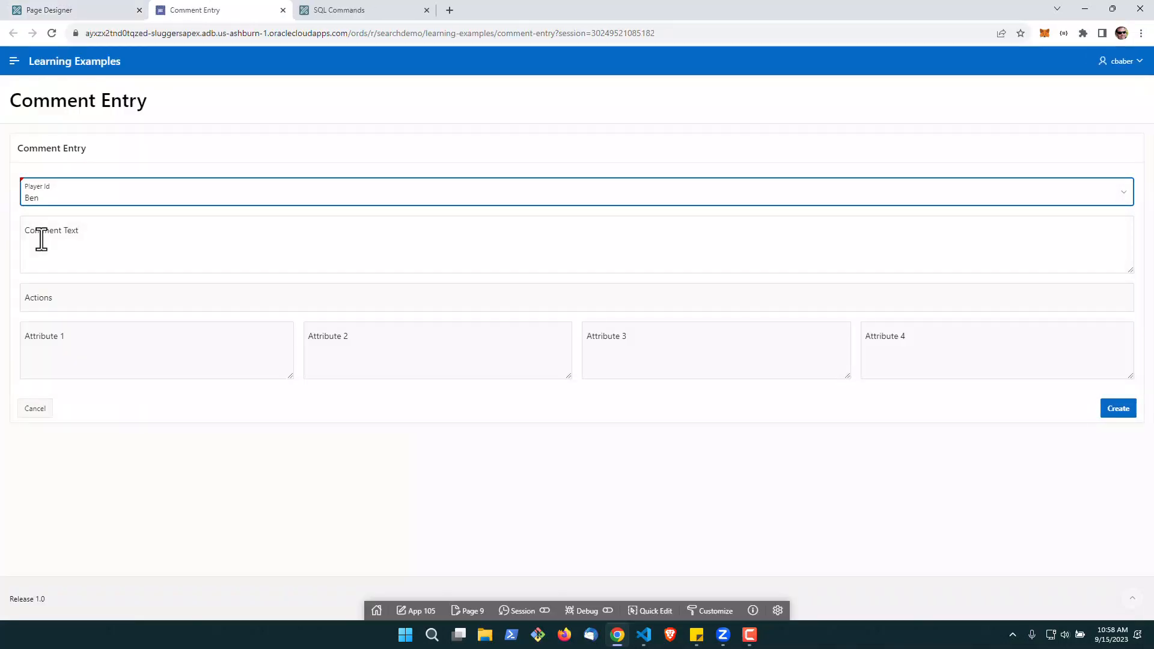
click(41, 239)
text(Test 1)
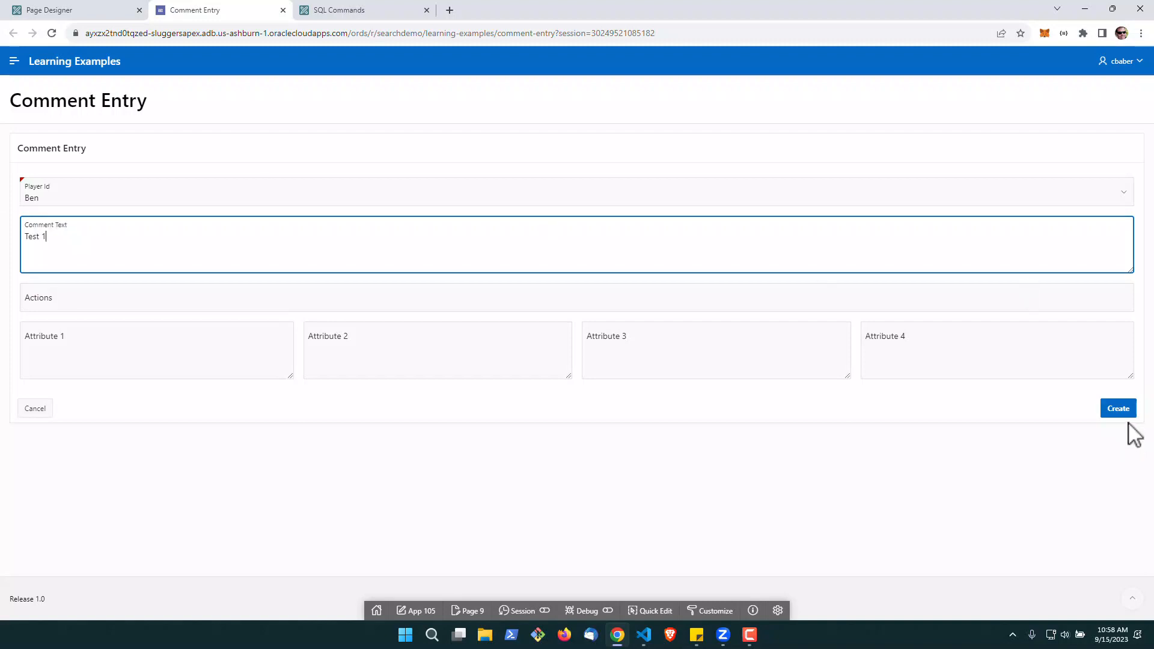
click(1118, 409)
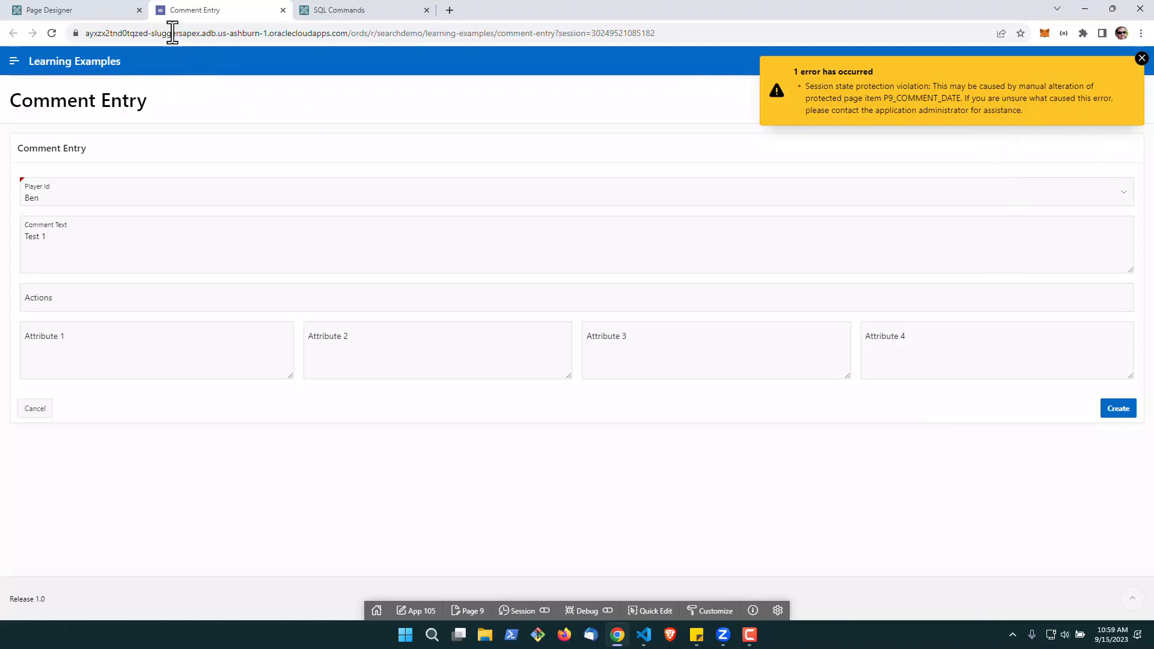
Turn off Value Protected for the hidden P9_COMMENT_DATE item and save the page
click(87, 10)
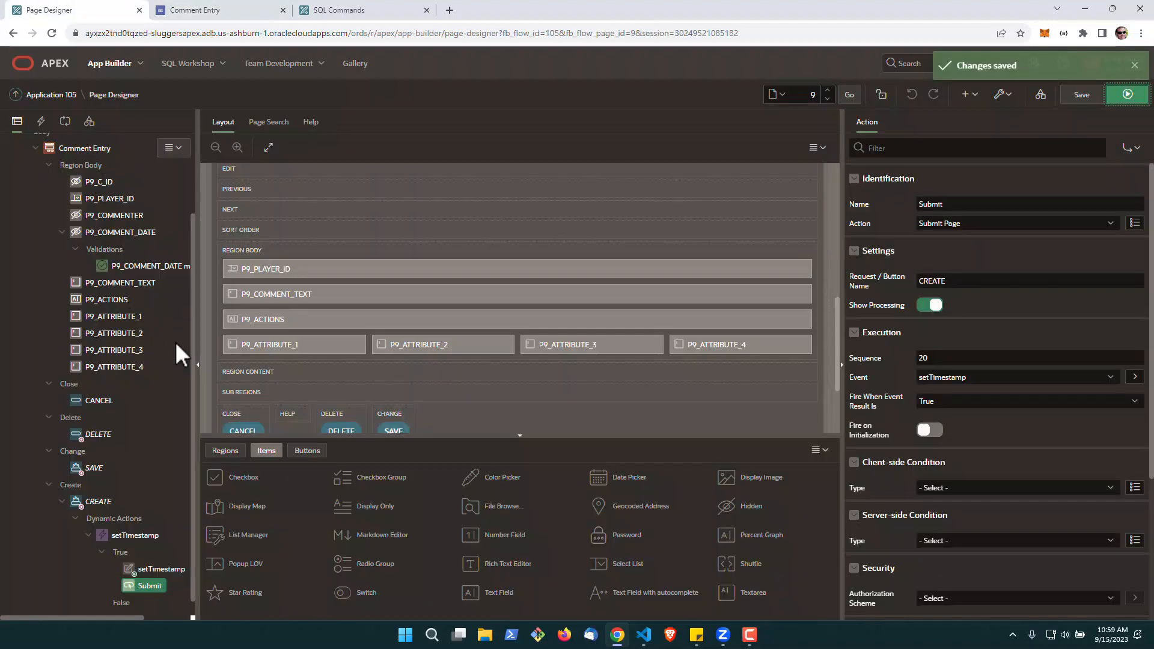
click(122, 237)
click(922, 278)
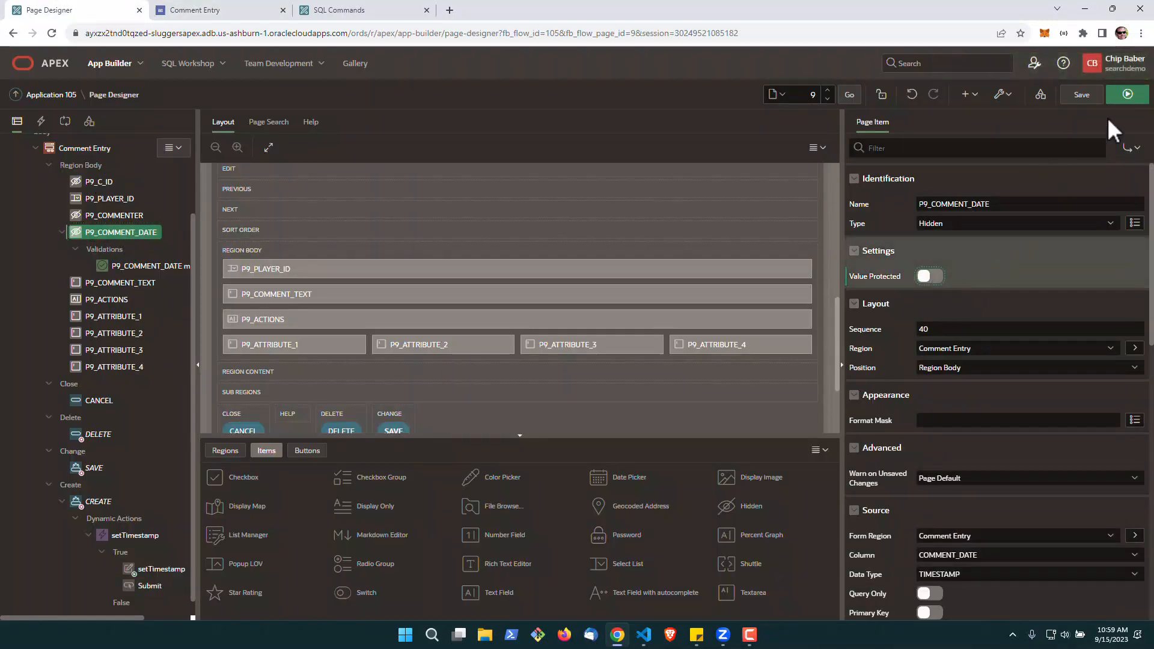
click(1091, 98)
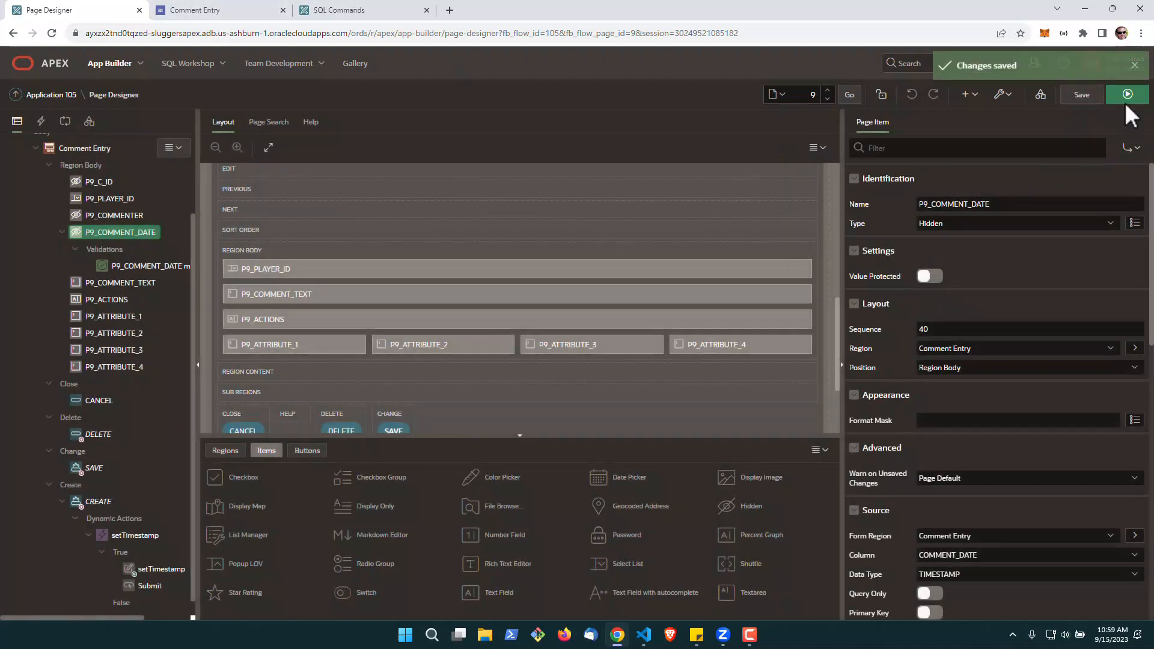
Rerun the page, discarding the unsaved entry, and create a comment for the first listed player with the text "Test"
click(1126, 98)
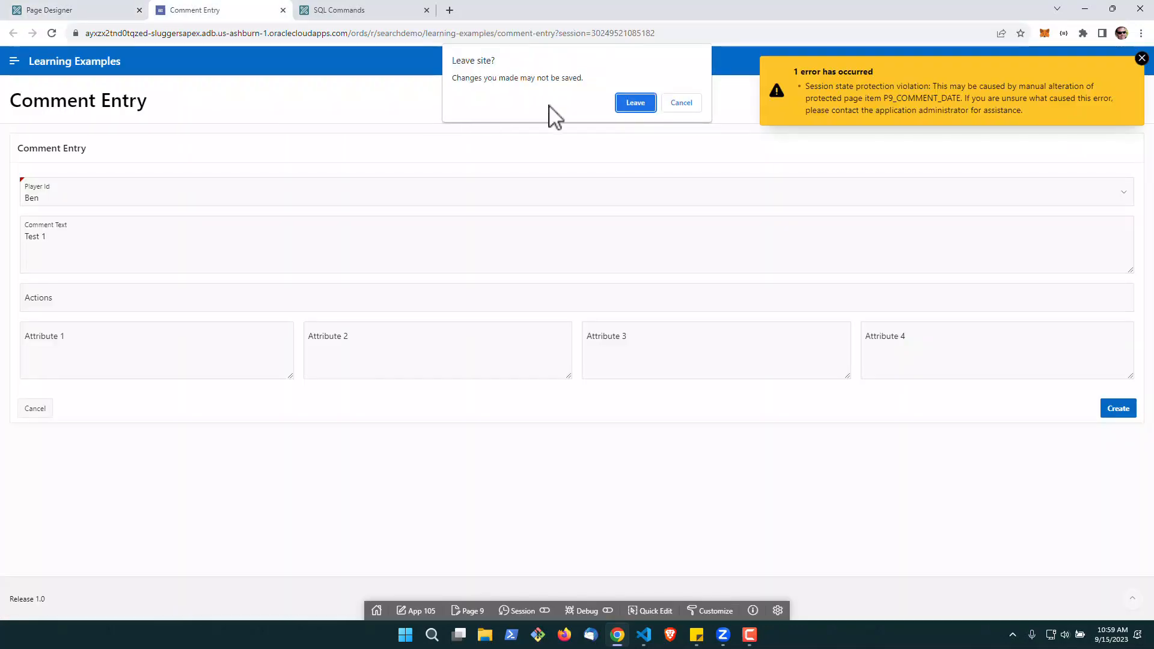
click(638, 107)
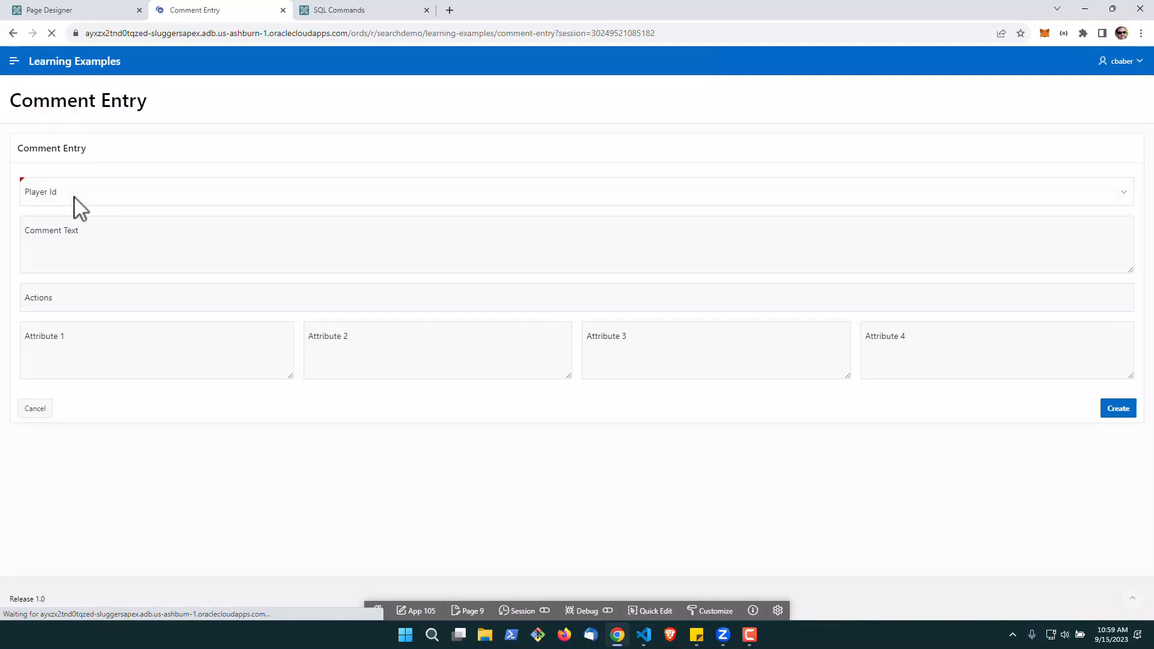
click(77, 202)
click(76, 224)
click(159, 239)
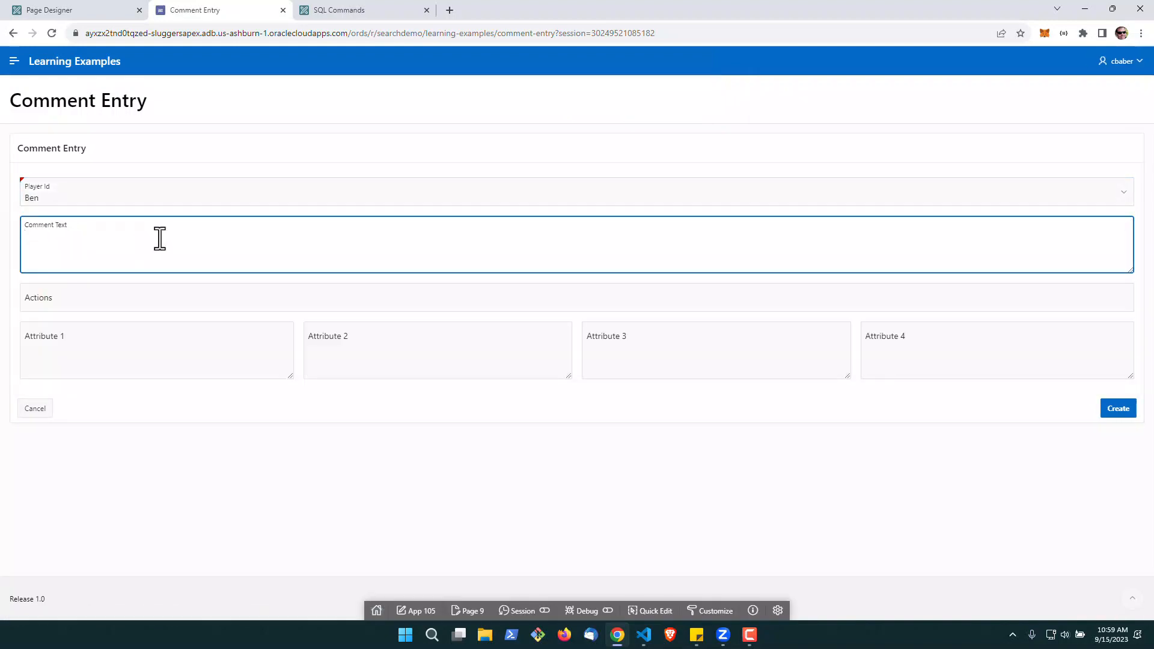
text(Test)
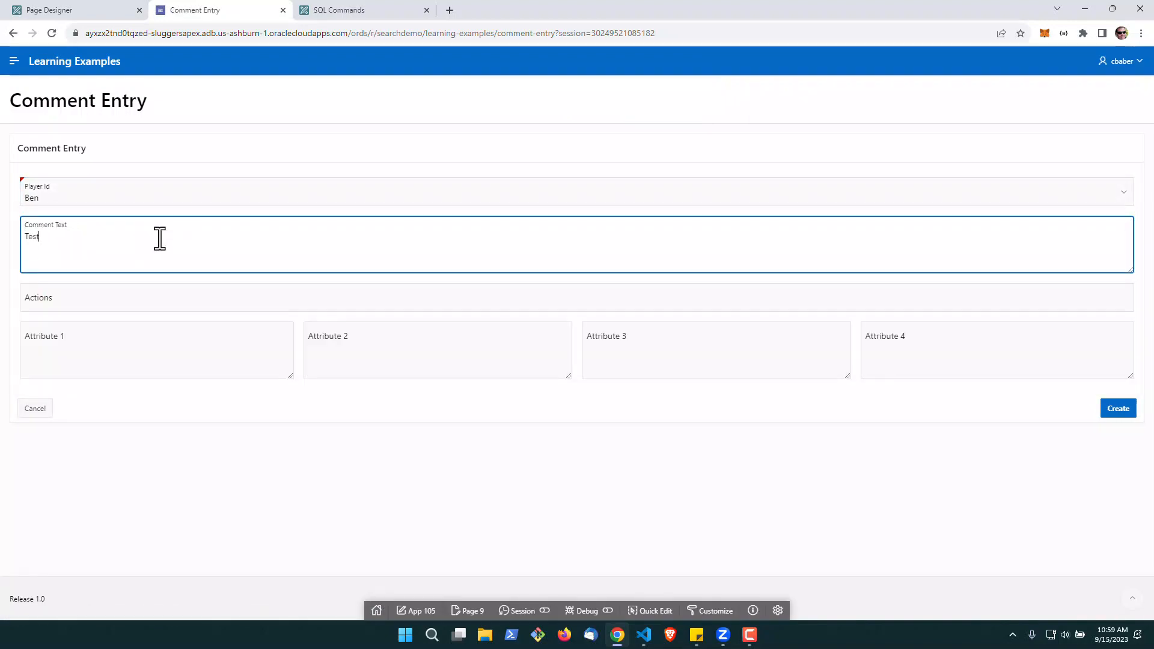
click(1115, 413)
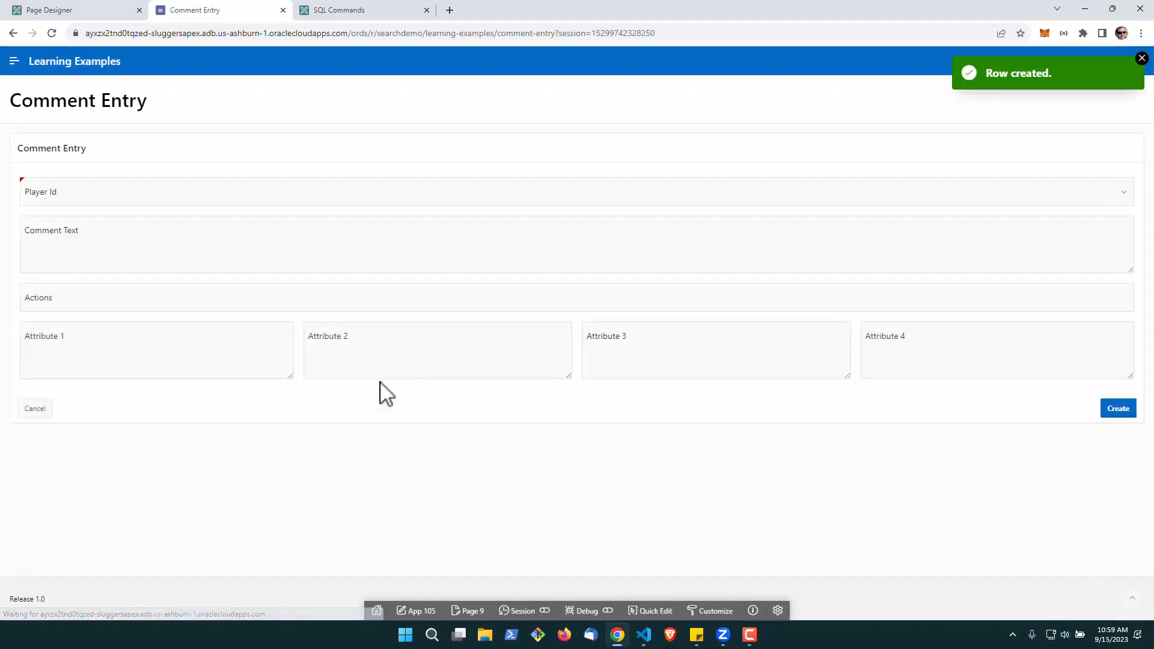
Query all rows of the comments table in SQL Commands and check the stored comment date
click(342, 10)
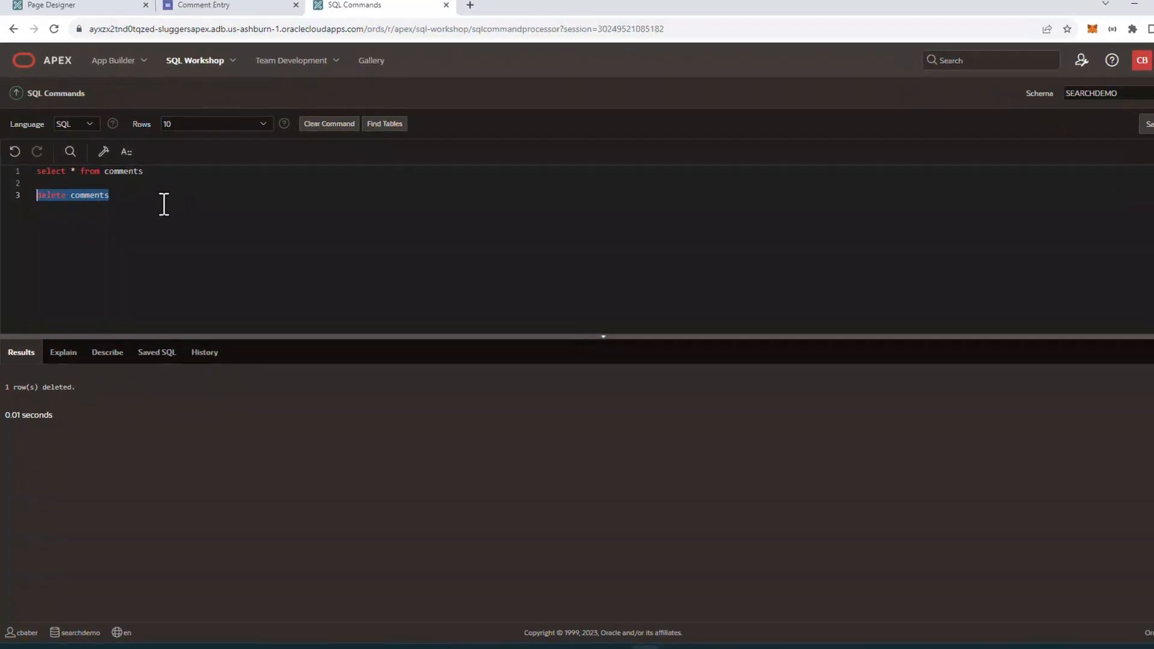
drag(230, 194, 56, 194)
key(ctrl+Return)
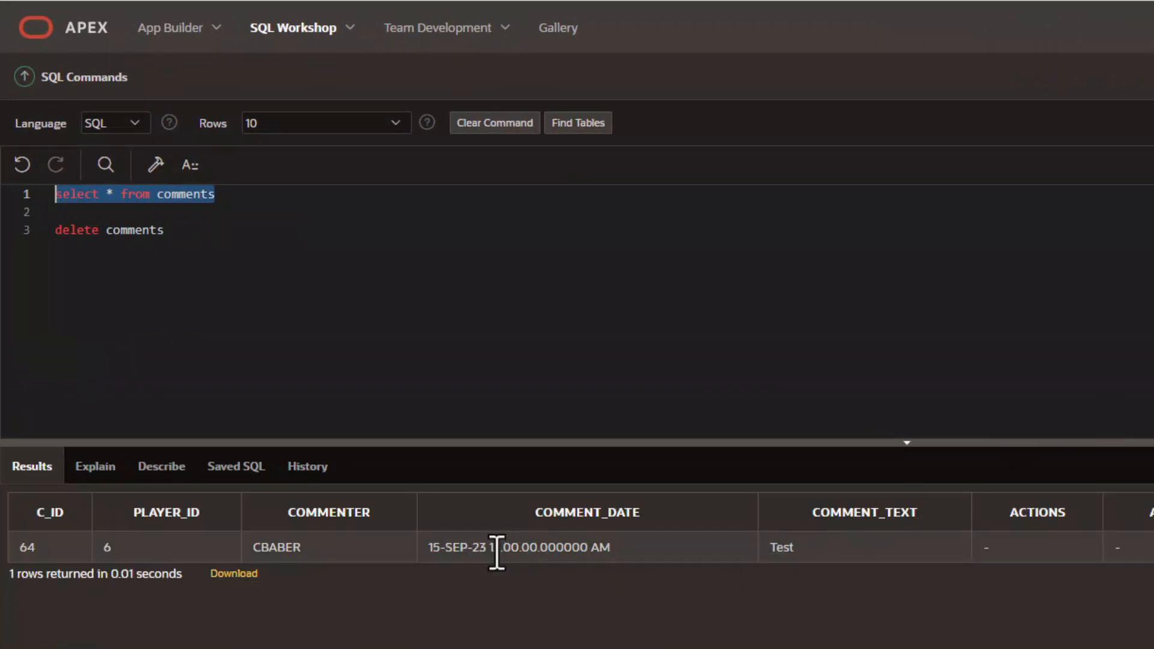
drag(489, 548, 590, 558)
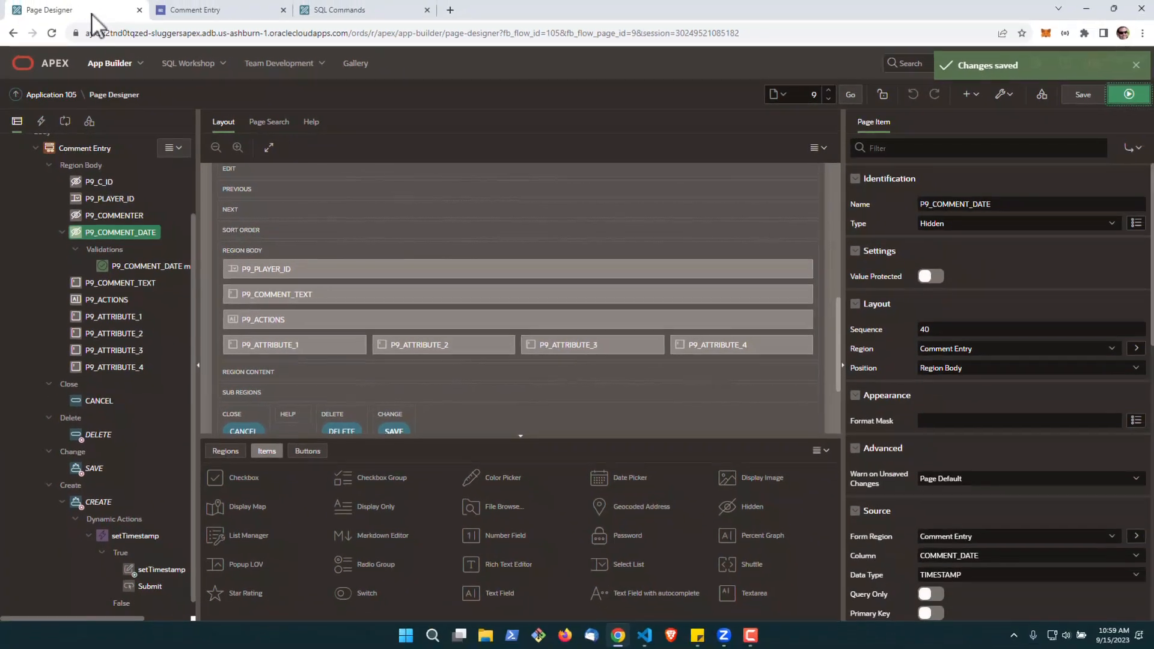
Set the Application Timestamp Format to DD-MON-YYYY HH:MI:SSXFF PM in the application's globalization attributes, copy the format string, and apply the changes
click(51, 95)
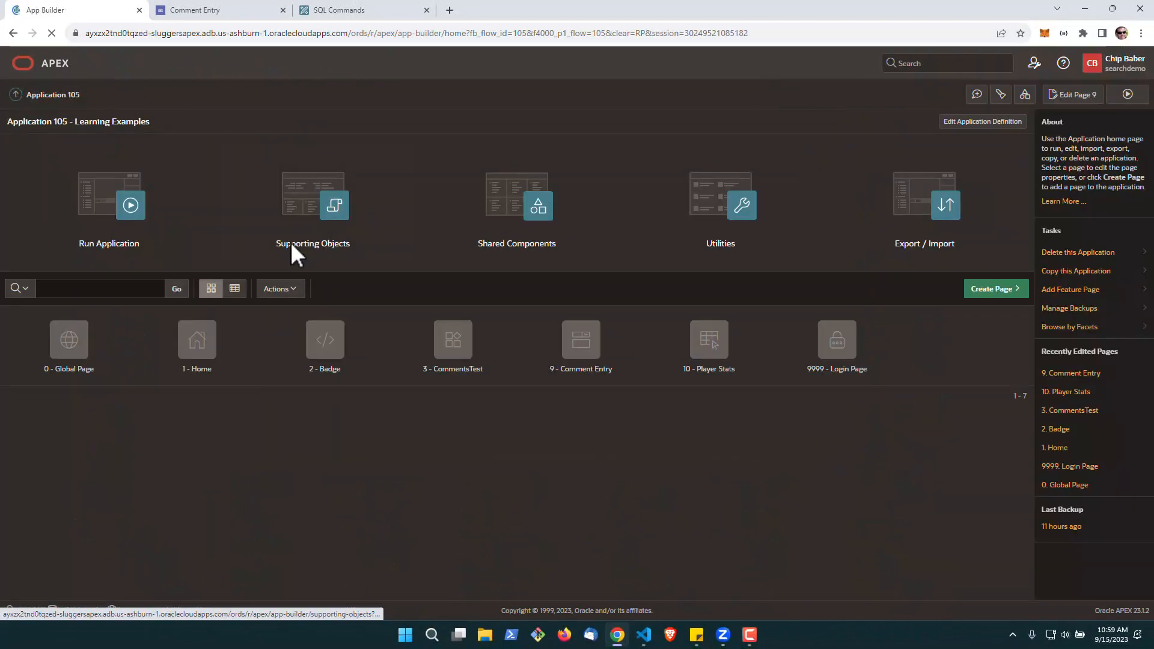
click(522, 228)
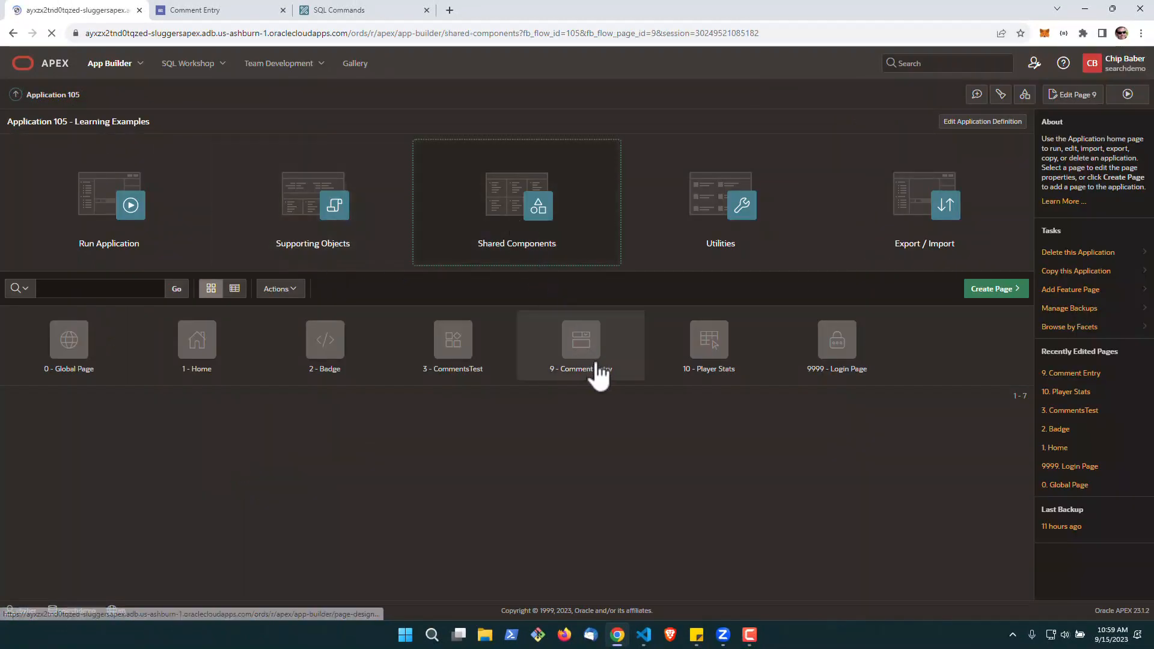
click(736, 478)
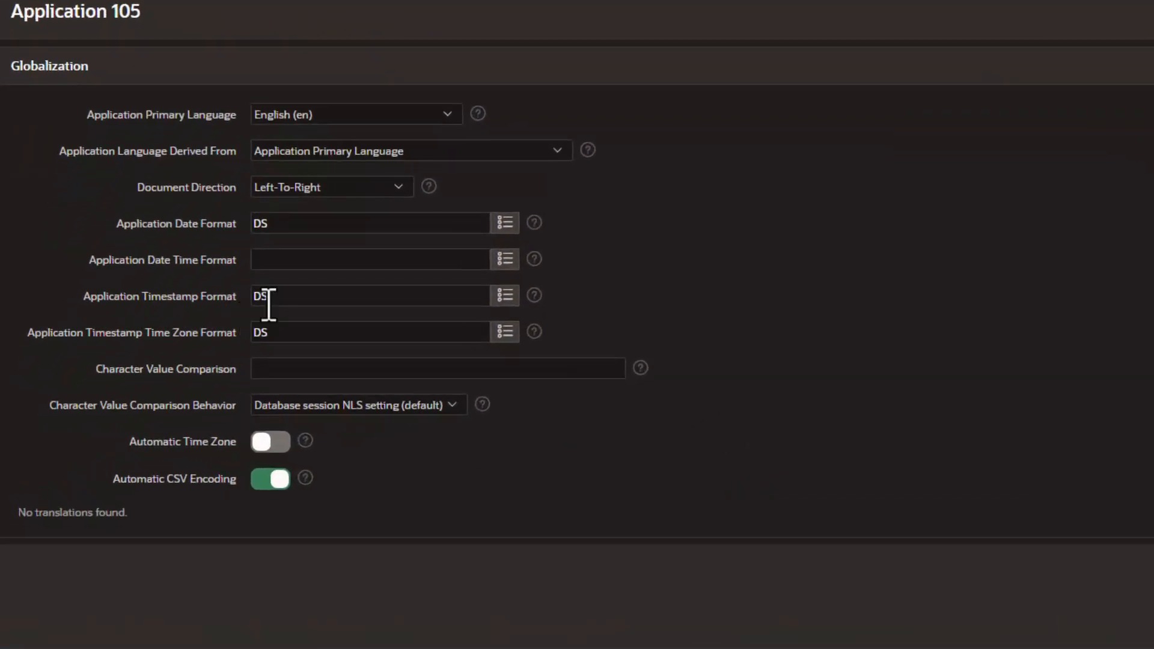
click(506, 304)
scroll(926, 361, down, 3)
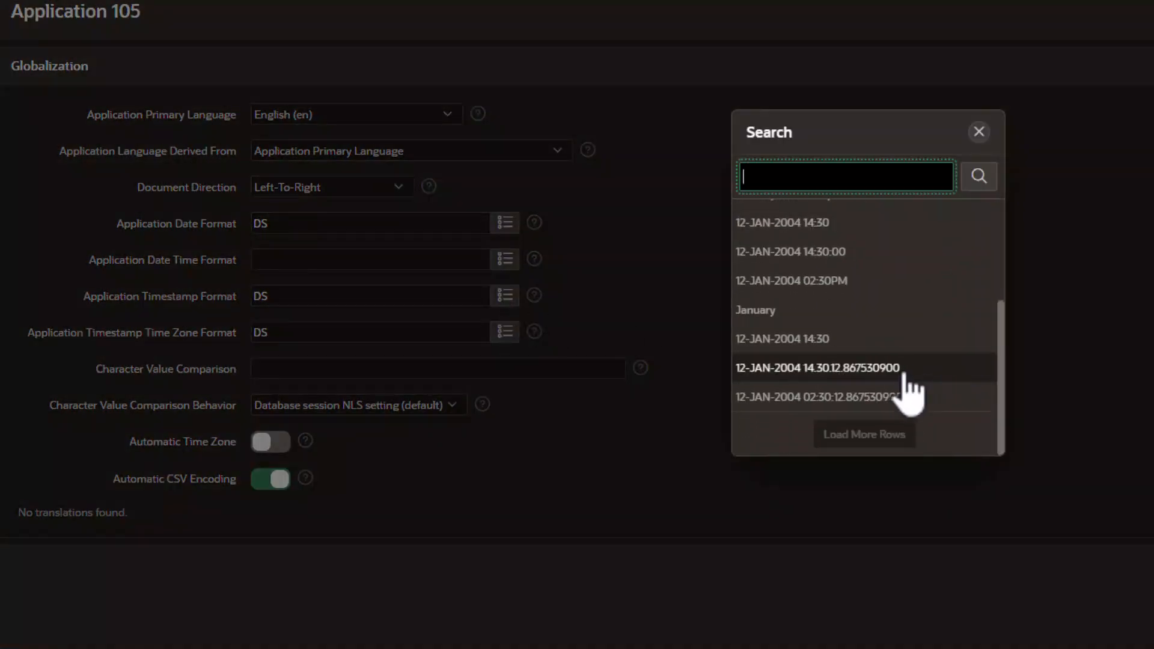
click(906, 400)
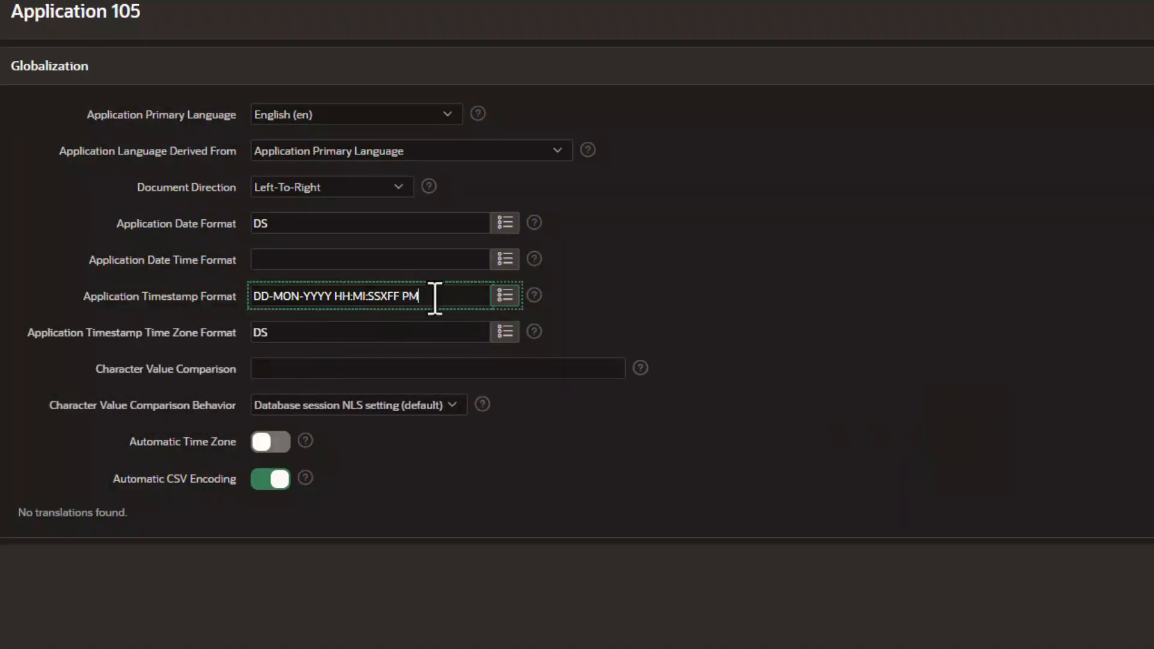
drag(434, 297, 250, 303)
key(ctrl+c)
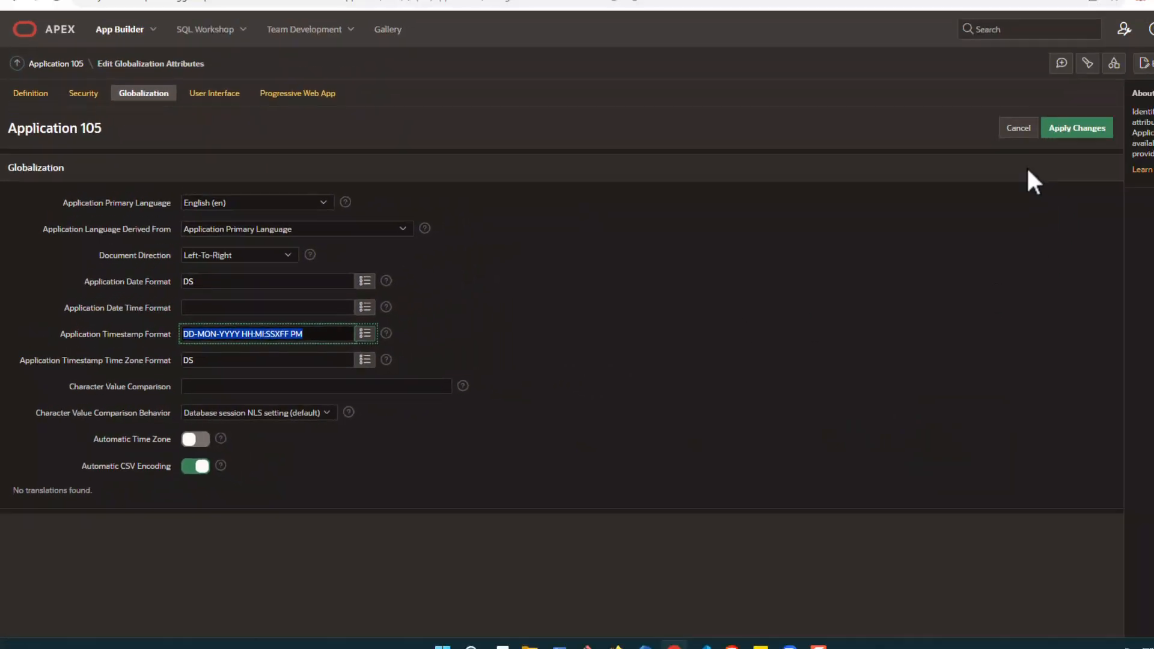
click(1071, 134)
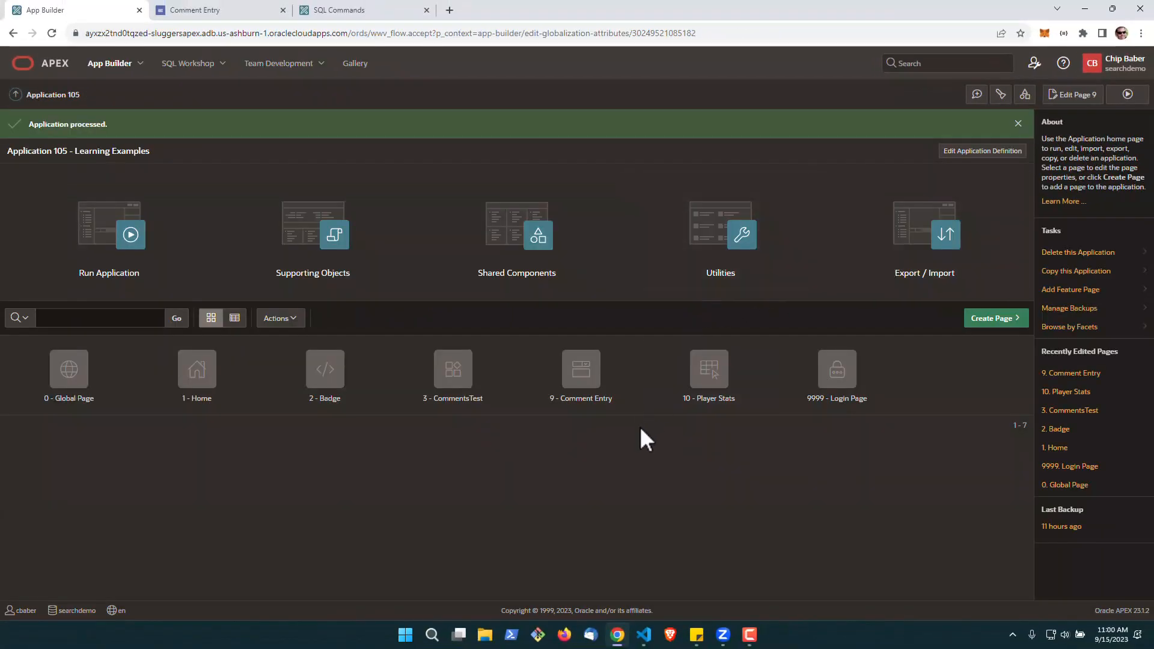
Reopen page 9, Comment Entry, and open the setTimestamp Set Value action under the CREATE button's dynamic action
click(601, 382)
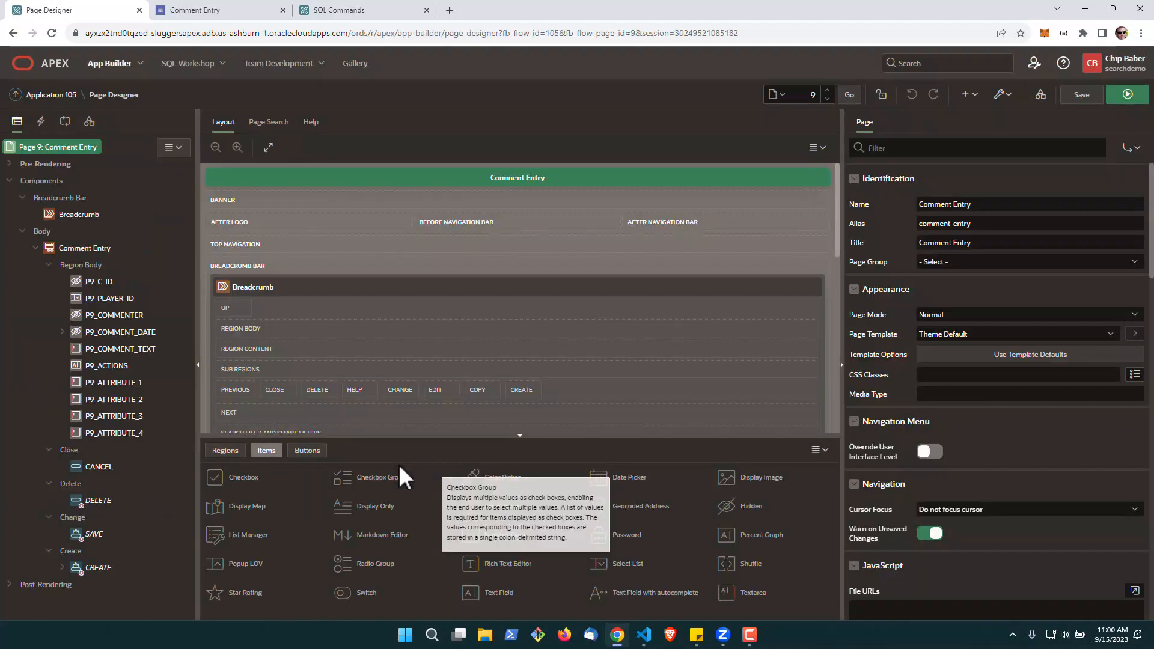
click(63, 568)
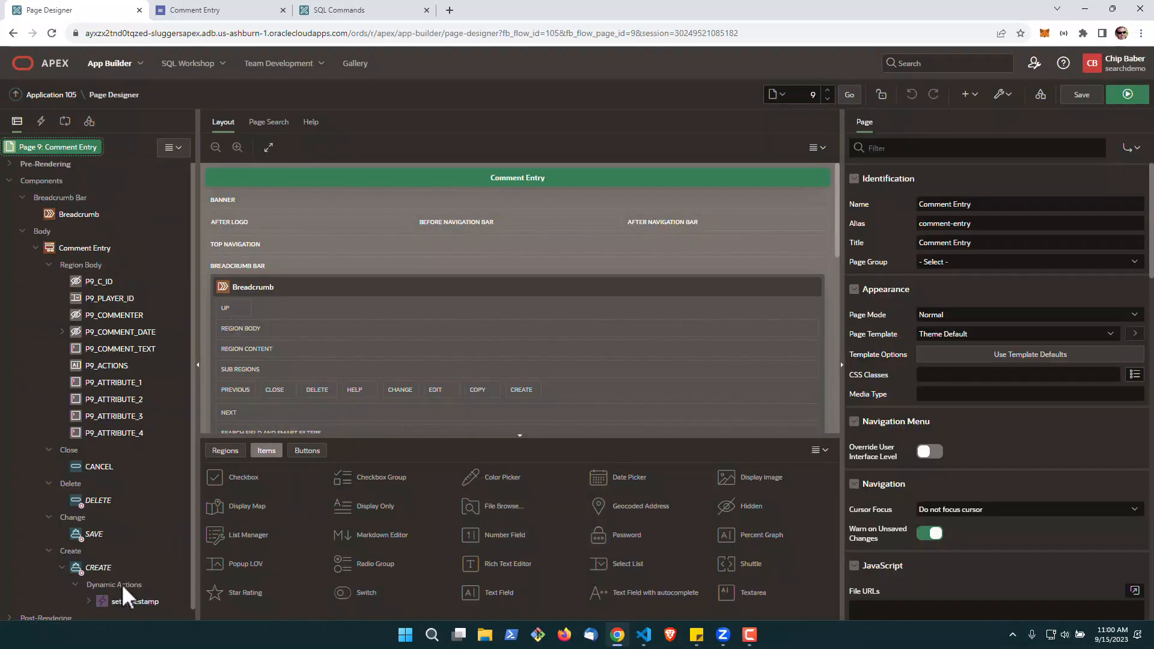
click(137, 600)
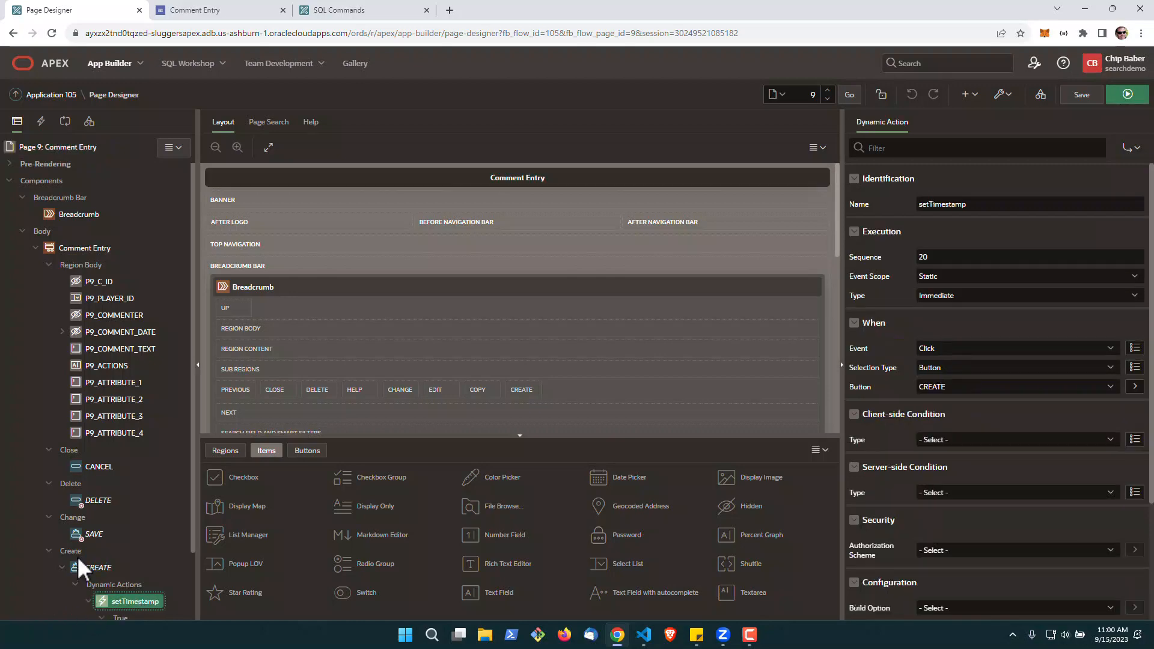
click(89, 601)
click(162, 558)
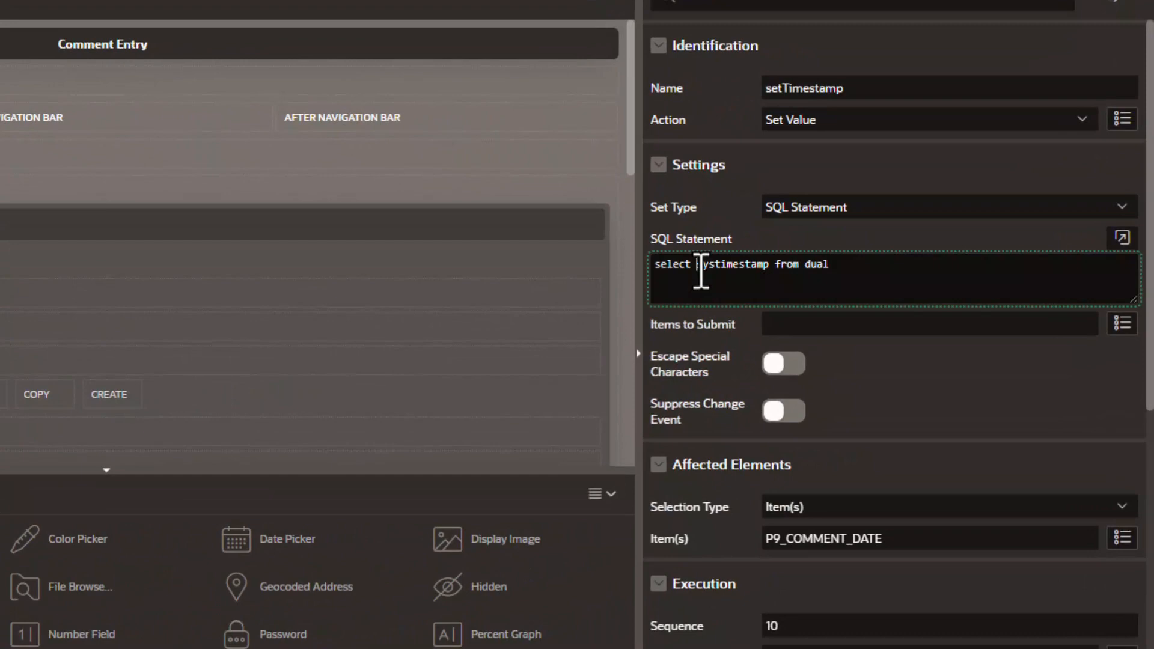
Change the action's SQL statement to select to_char(systimestamp, 'DD-MON-YYYY HH:MI:SSXFF PM') from dual and save the page
click(792, 305)
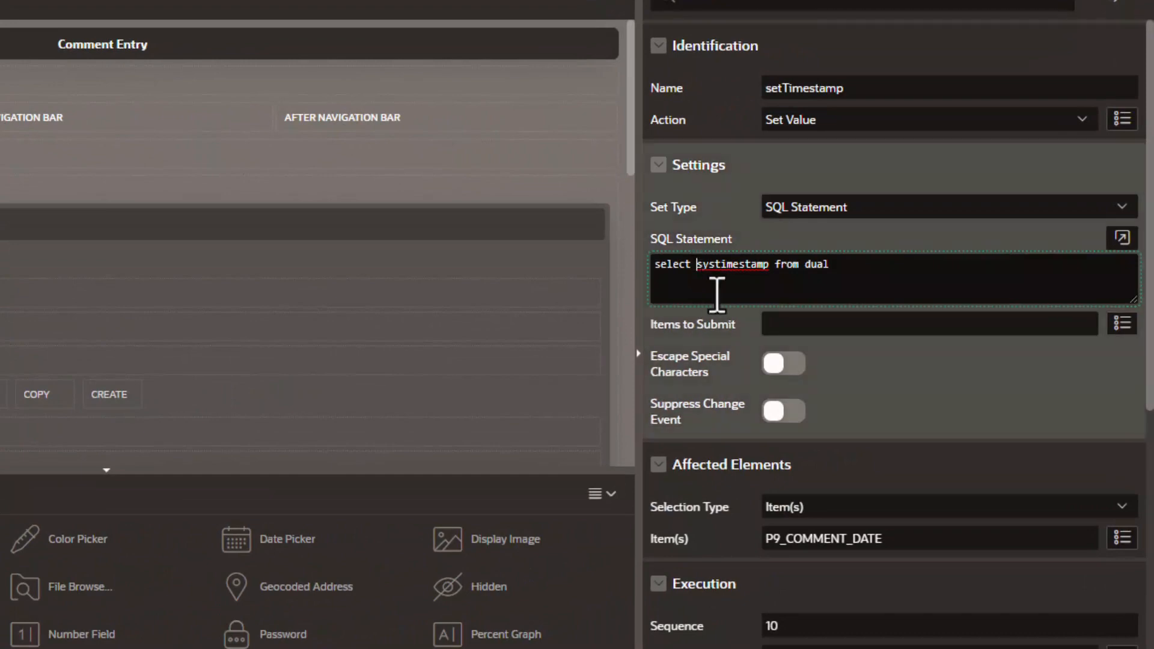
text(to_char)
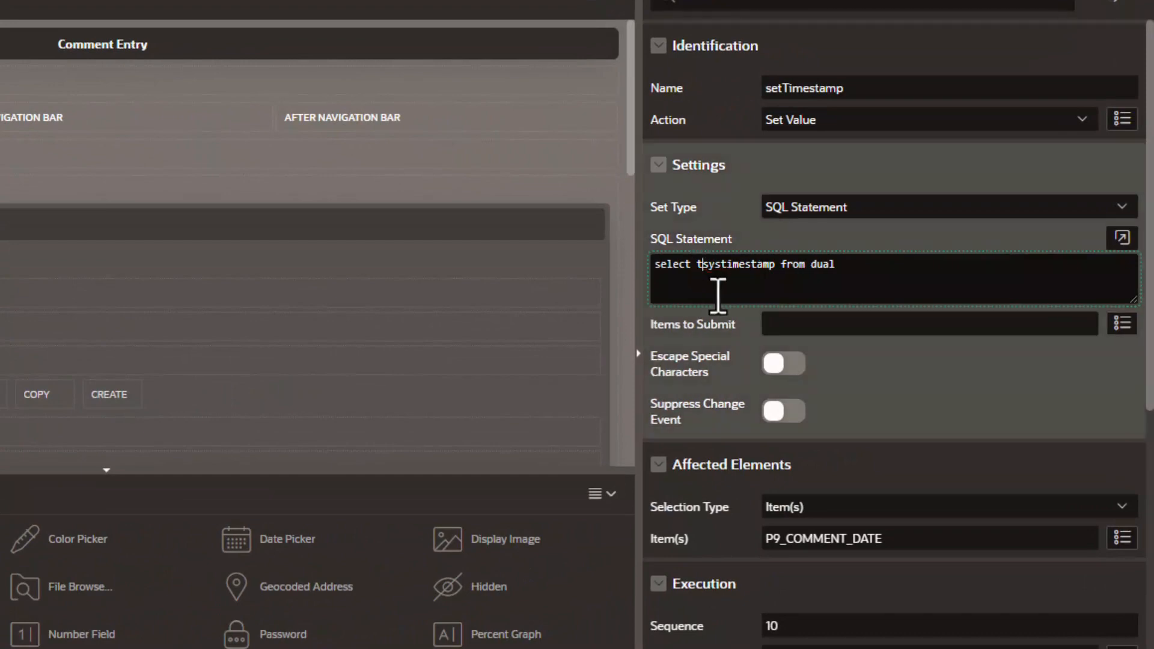
text(()
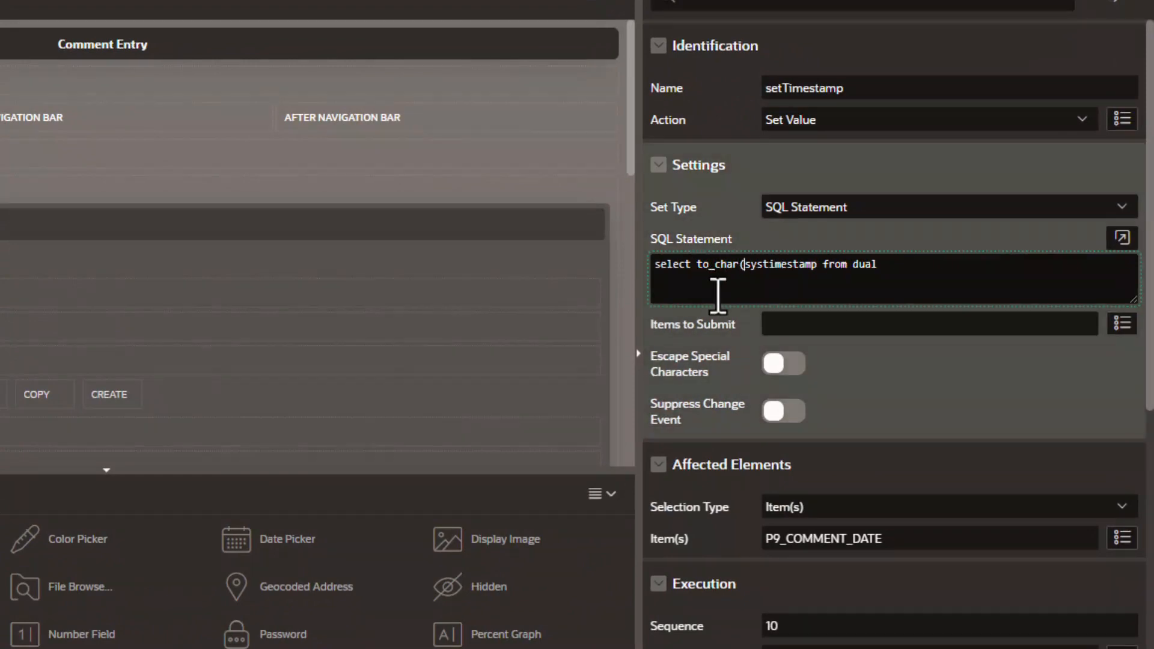
key(Right)
key(Right)
key(Right)
key(Right)
key(Right)
key(Right)
key(Right)
key(Right)
key(Right)
key(Right)
text(, )
text('')
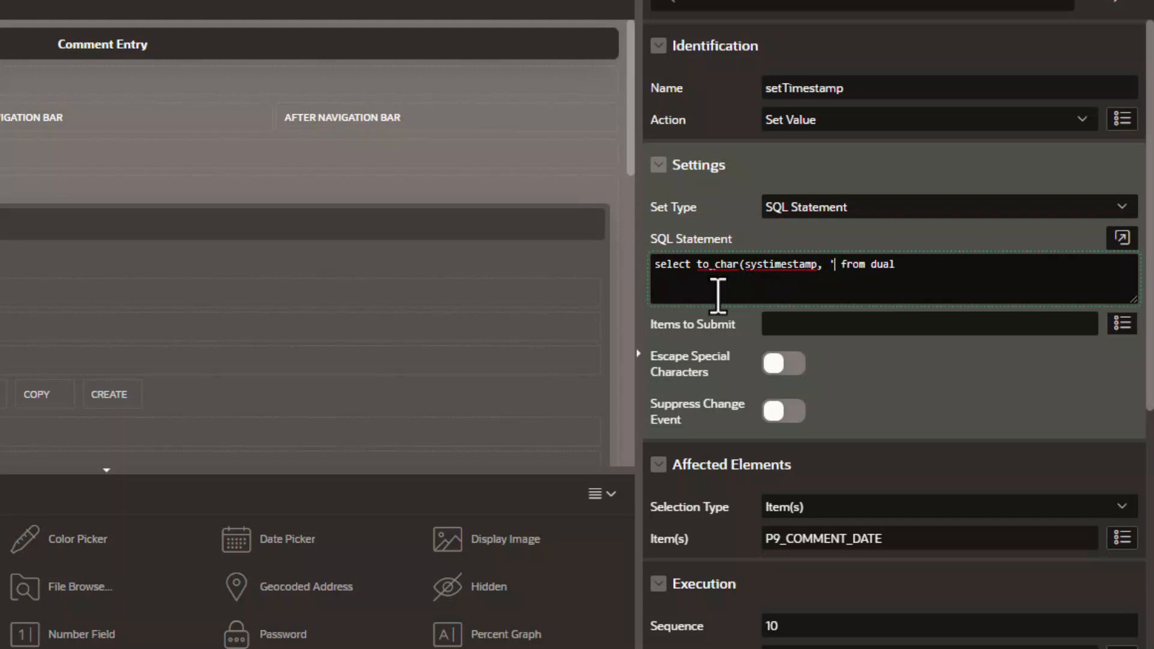
key(ctrl+v)
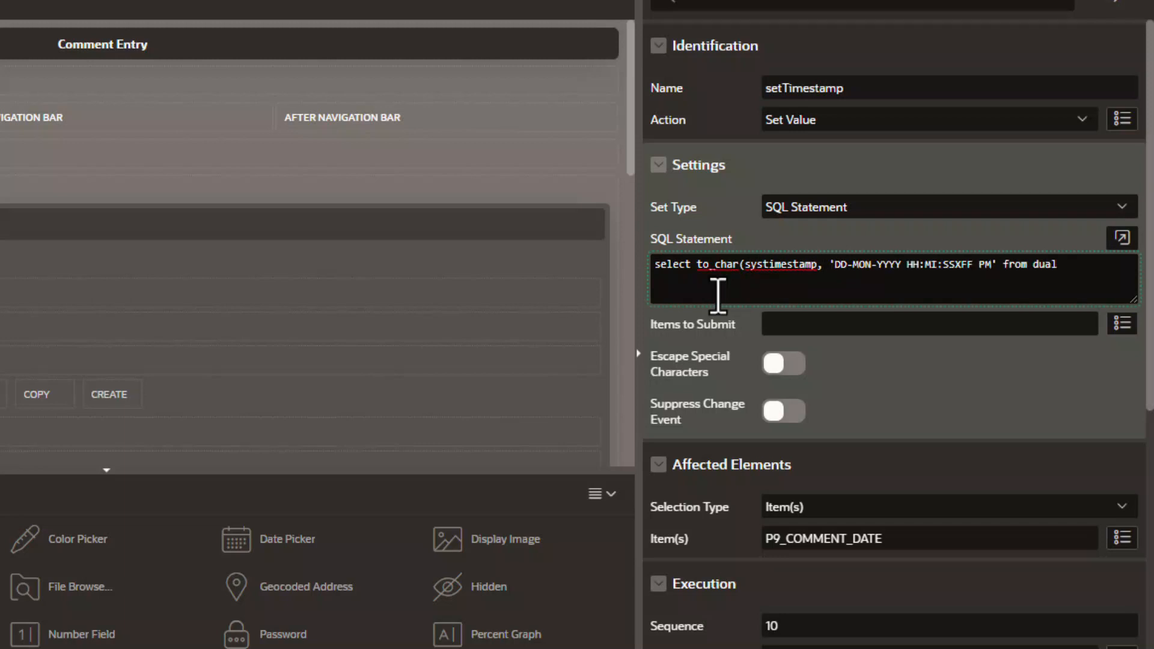
text())
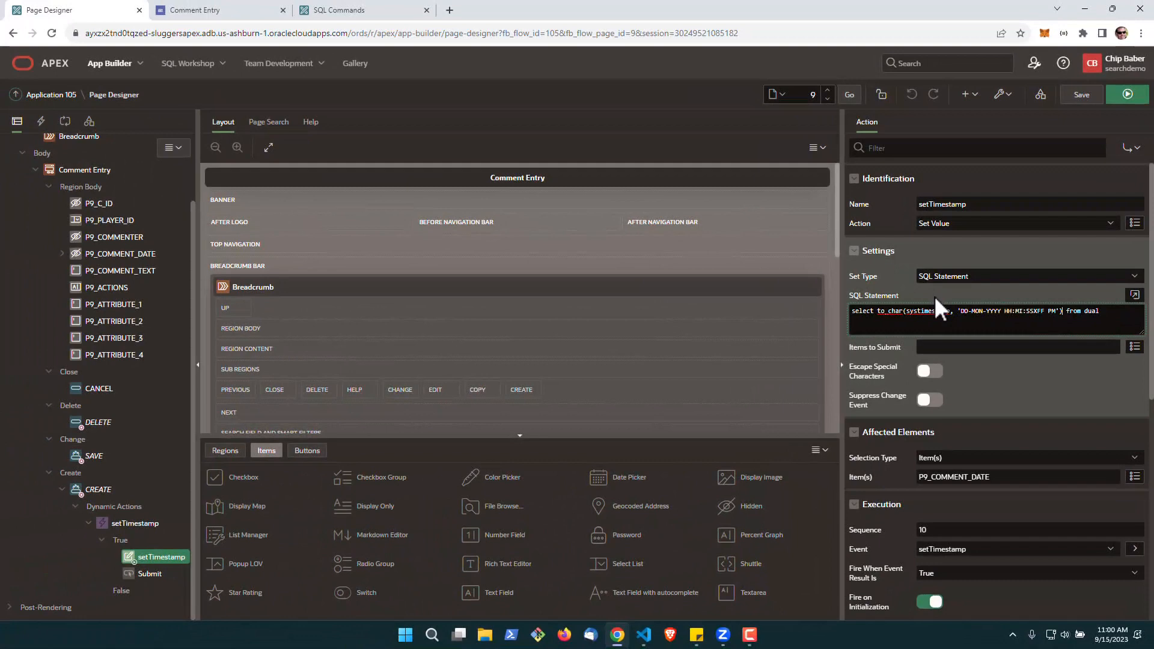
click(1080, 96)
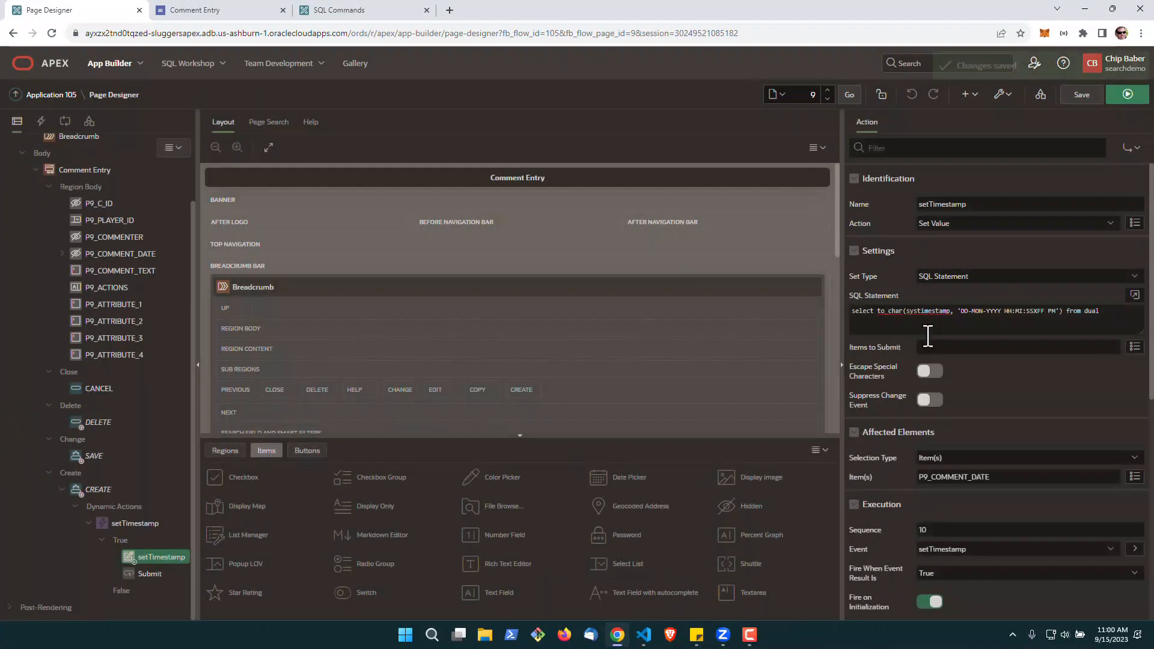
Run the page and create a comment for the first listed player with the text "Test 2"
click(1123, 100)
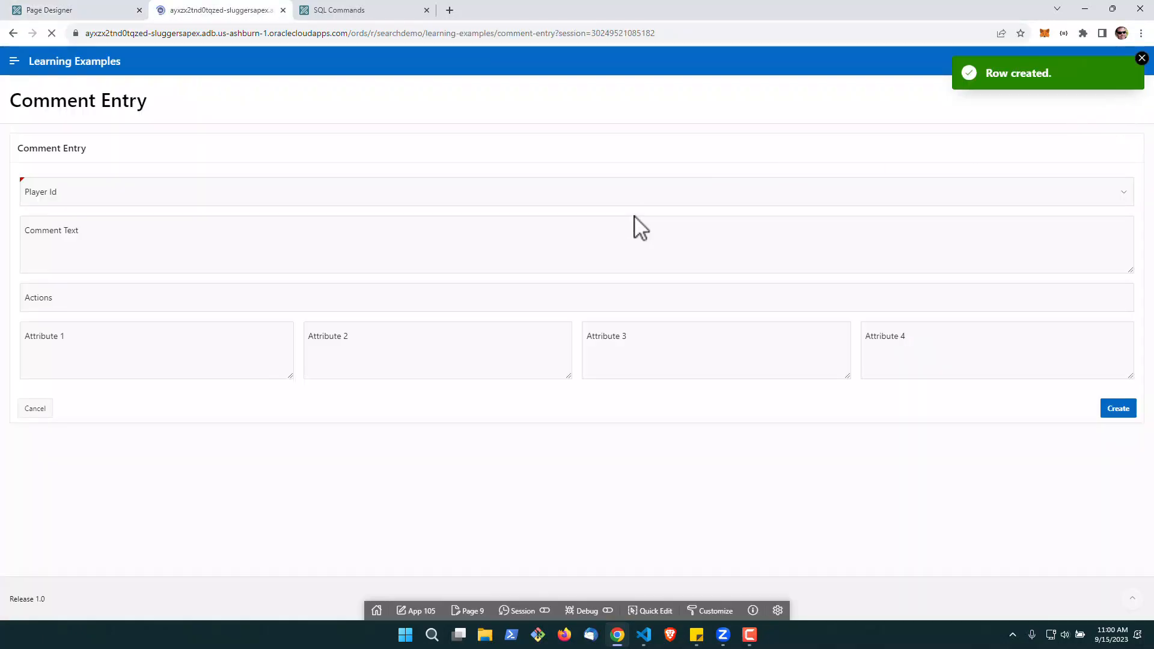
click(72, 197)
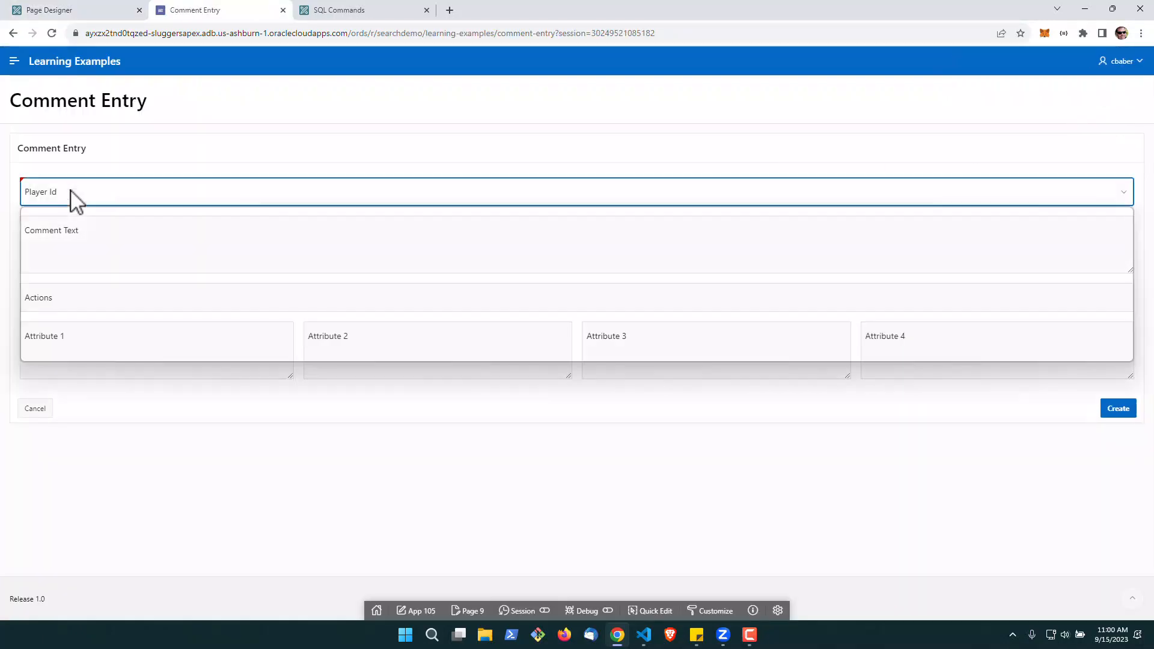
click(72, 224)
click(72, 242)
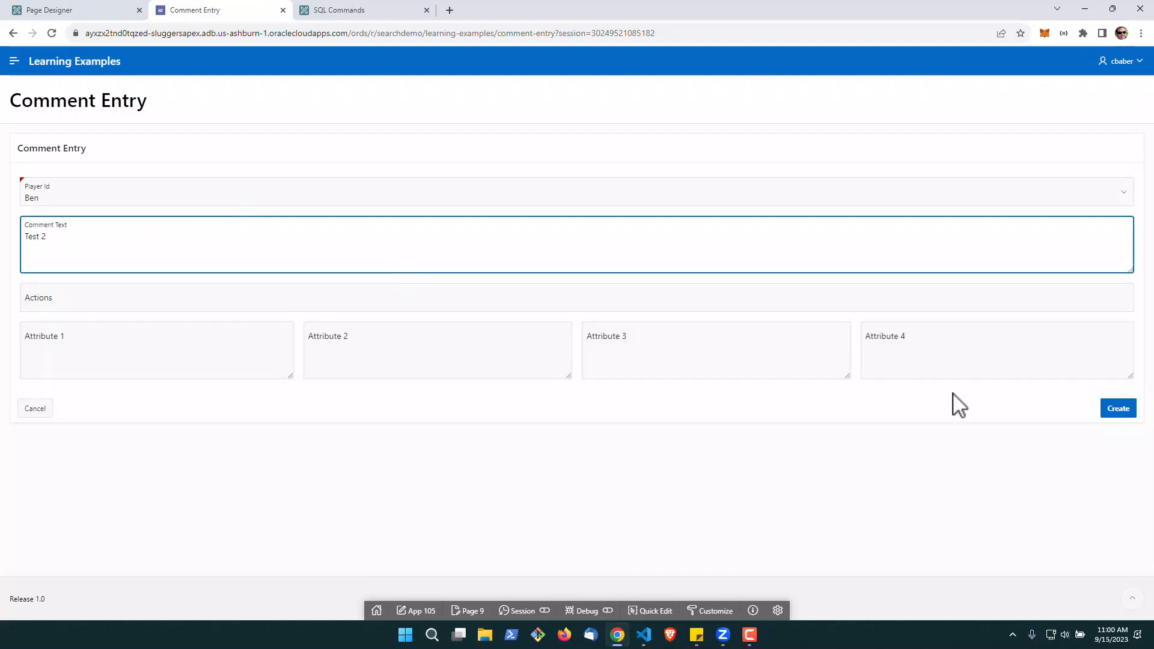
click(1119, 410)
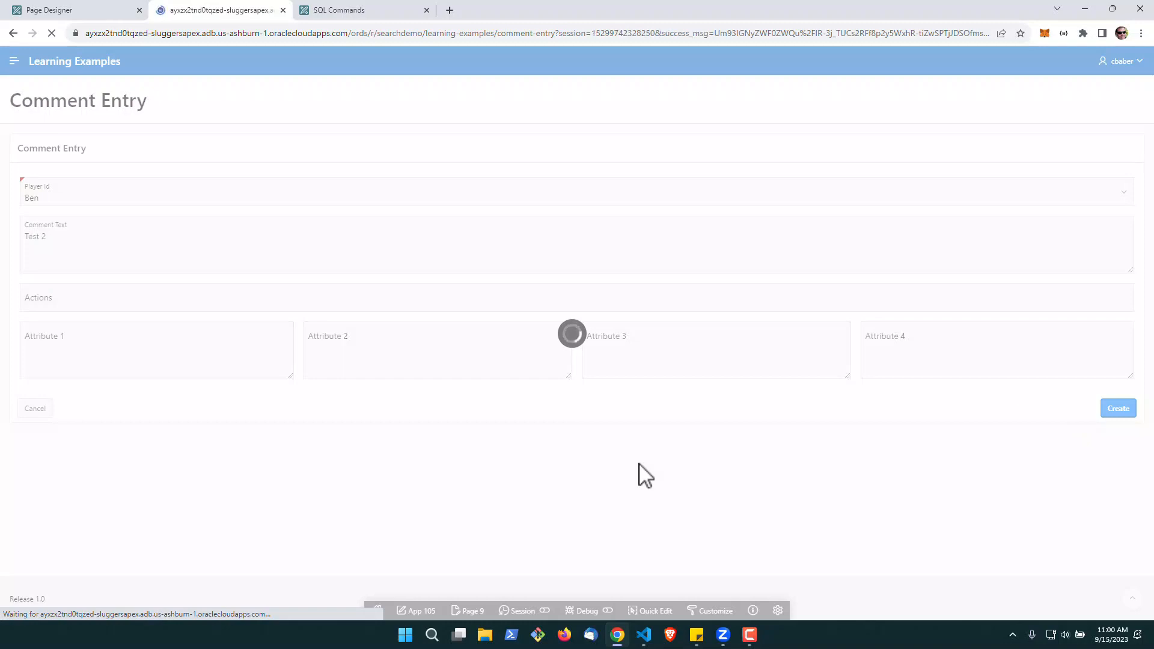
Rerun the select * from comments query in SQL Commands and check the comment date stored for the "Test 2" row
click(373, 13)
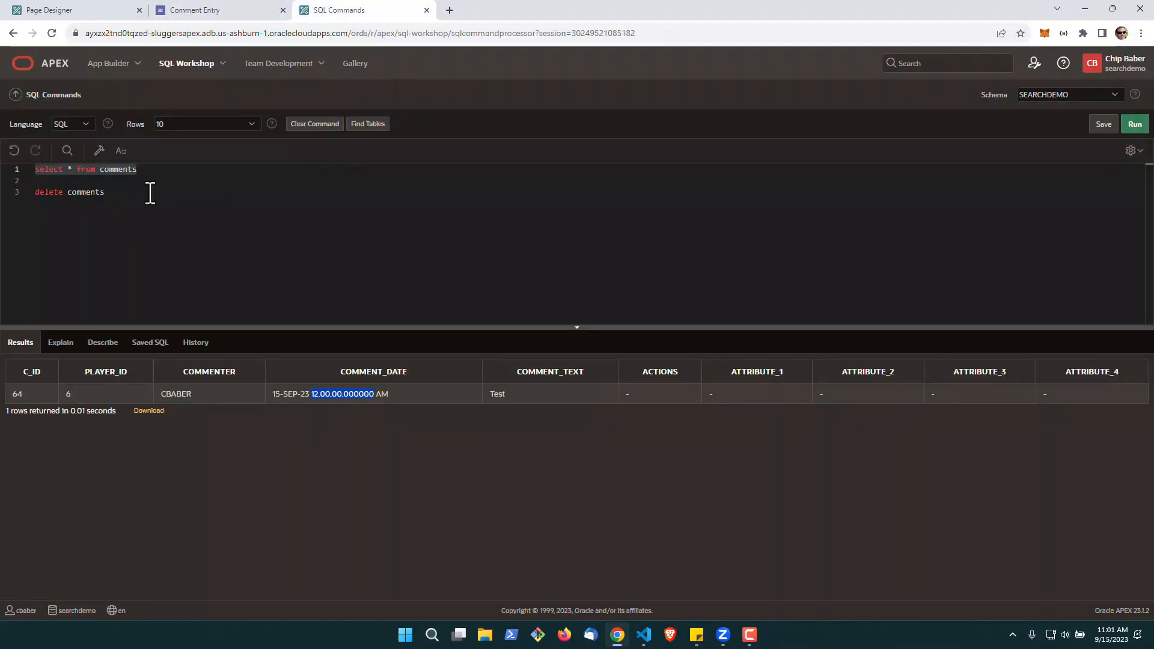
drag(148, 172, 28, 170)
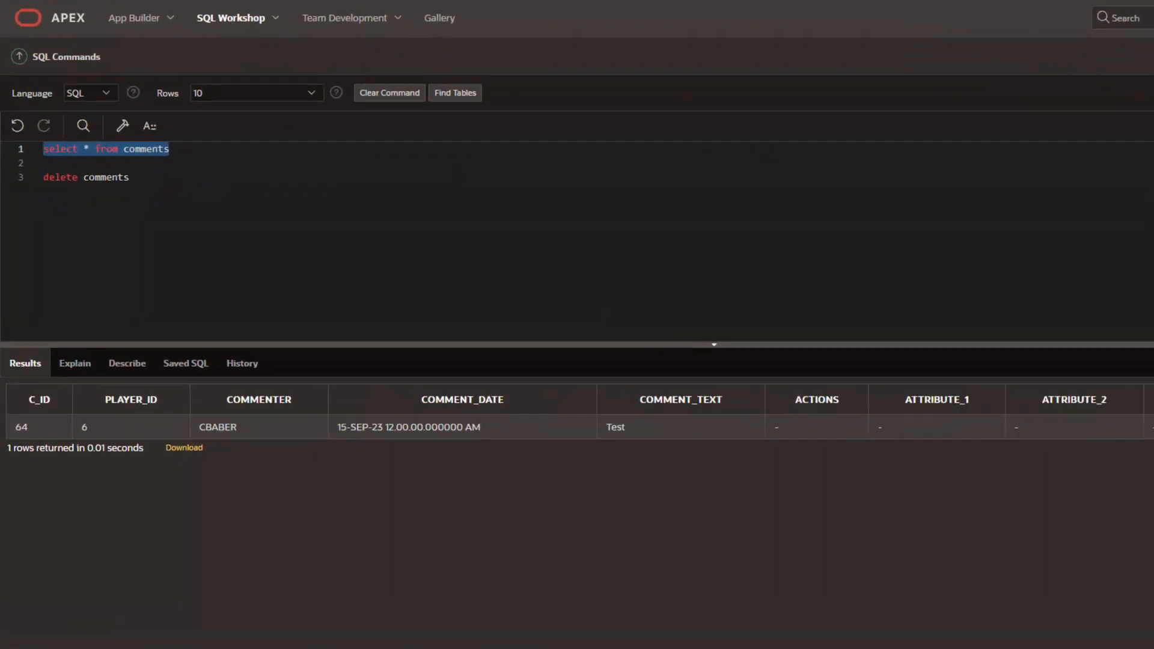
key(ctrl+Return)
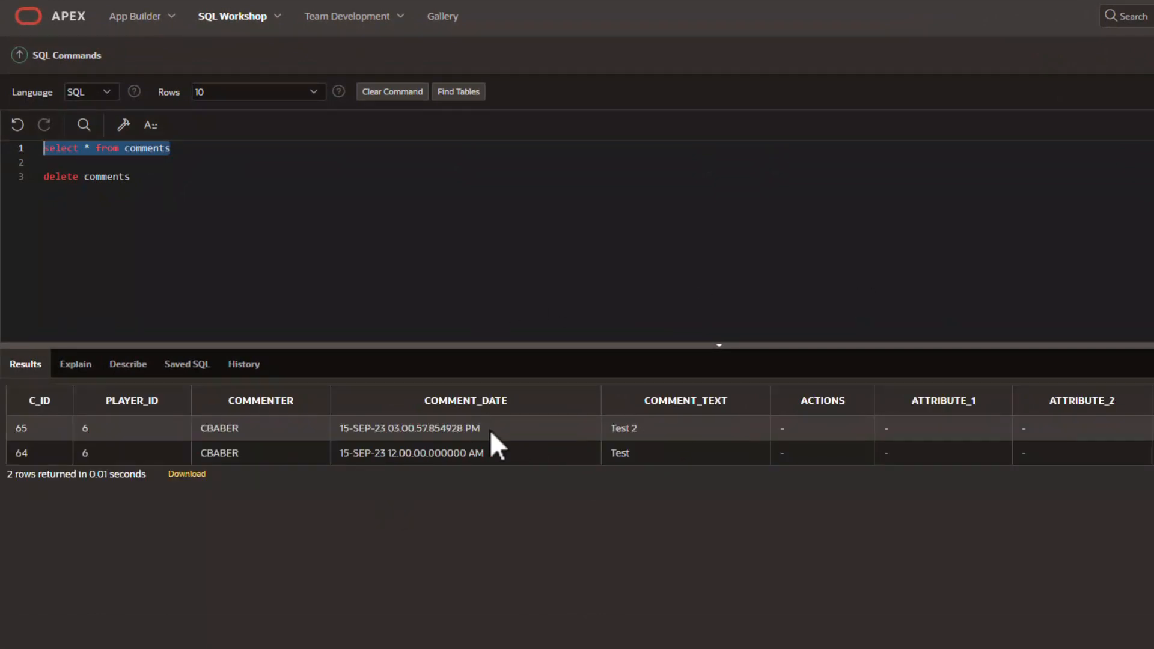
drag(489, 430, 340, 429)
click(391, 501)
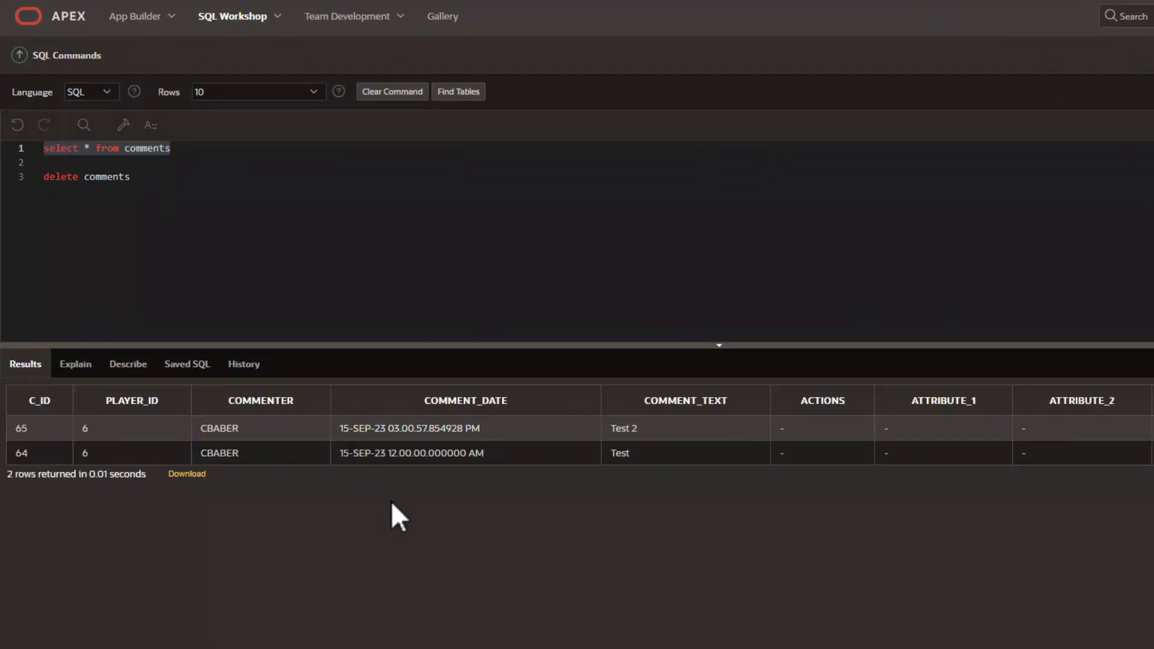